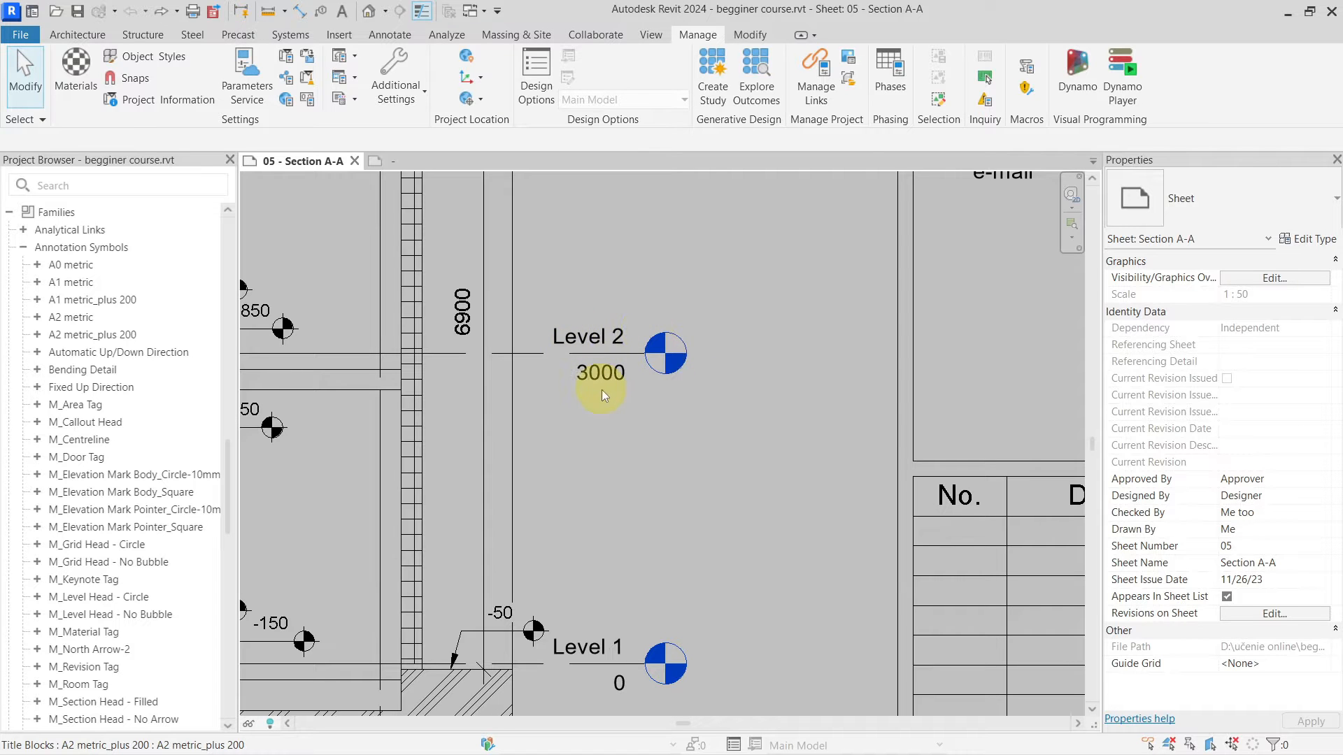
Step: Activate the section view placed on the sheet and inspect the Level 2 line with its head symbol
scroll(648, 375, "down", 2)
scroll(664, 354, "up", 3)
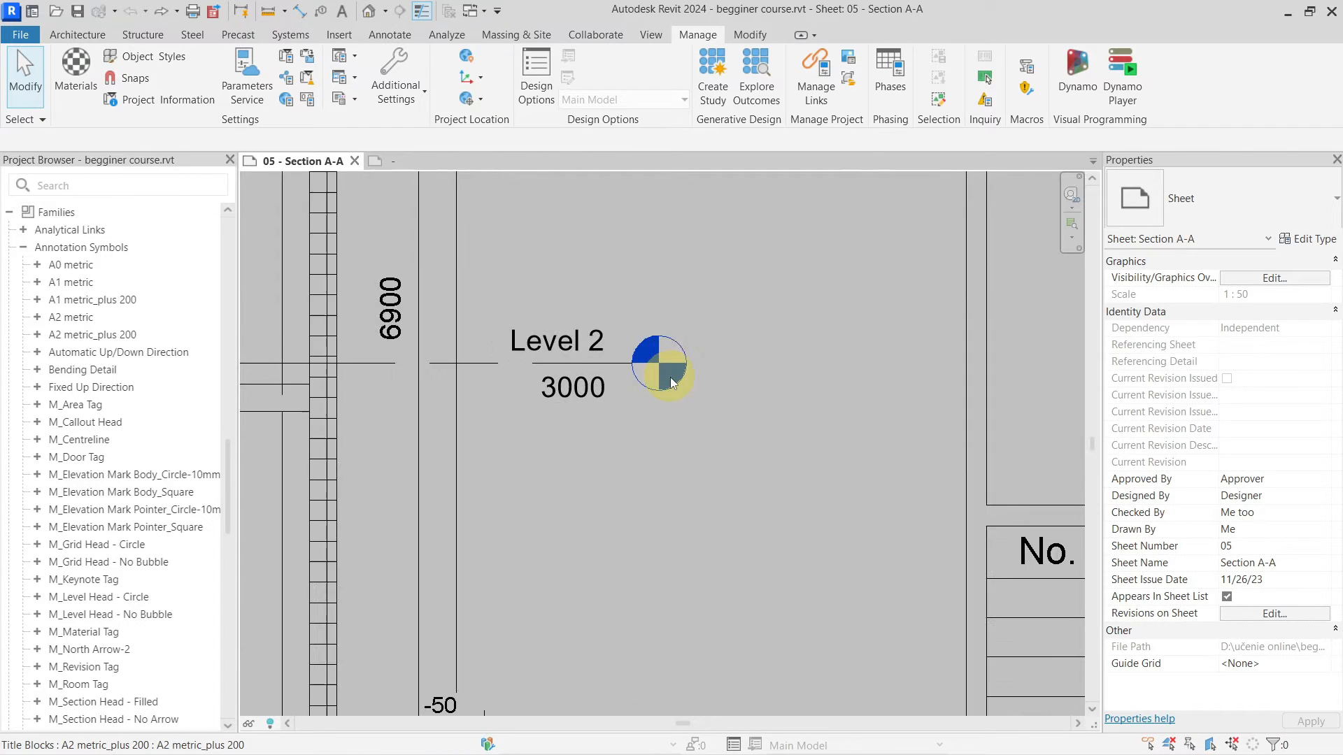
scroll(670, 392, "up", 2)
scroll(671, 404, "down", 2)
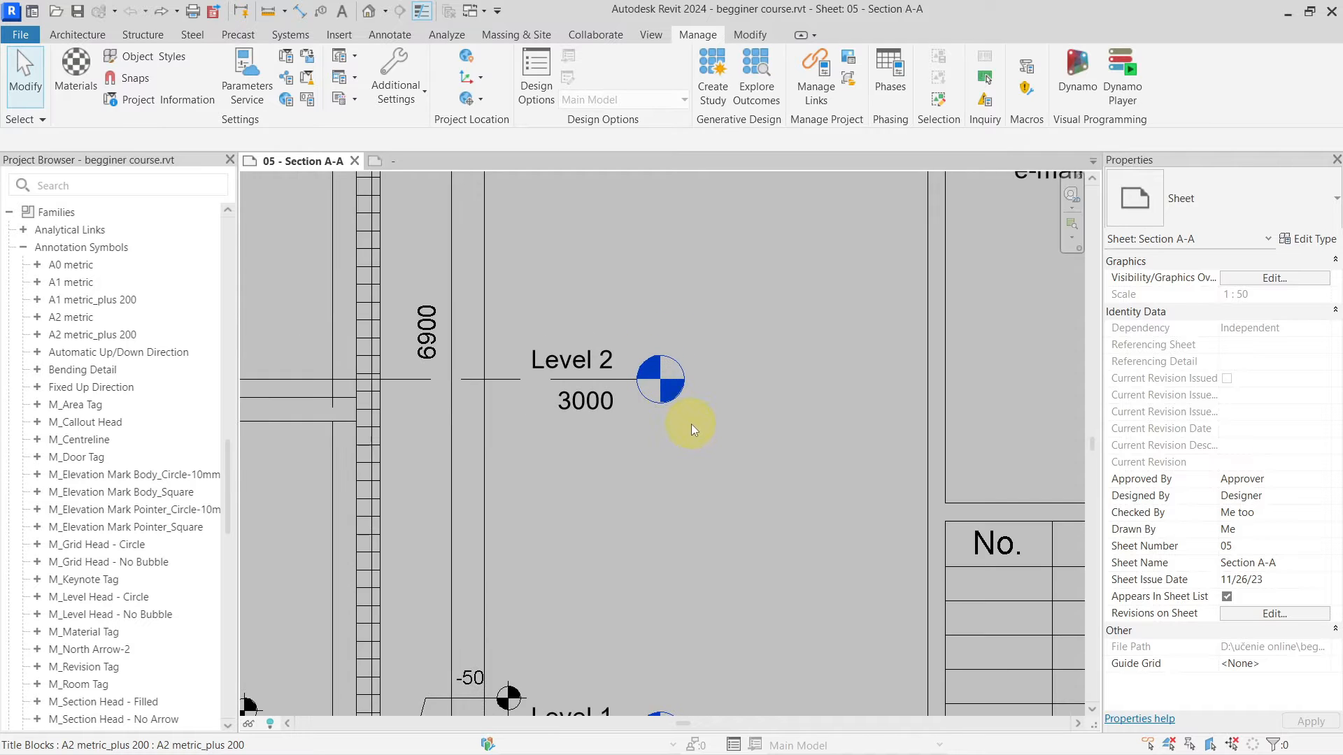
scroll(692, 424, "down", 3)
scroll(679, 413, "up", 4)
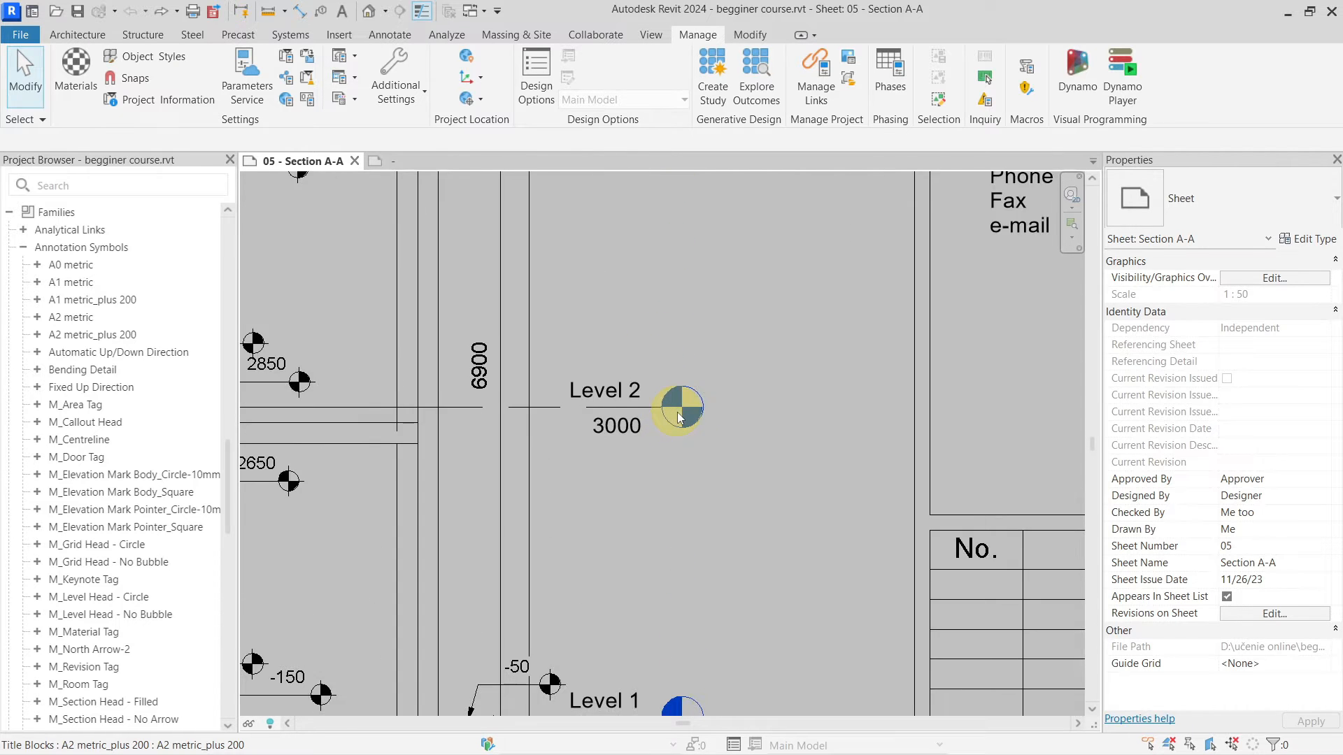
double_click(620, 405)
left_click(636, 401)
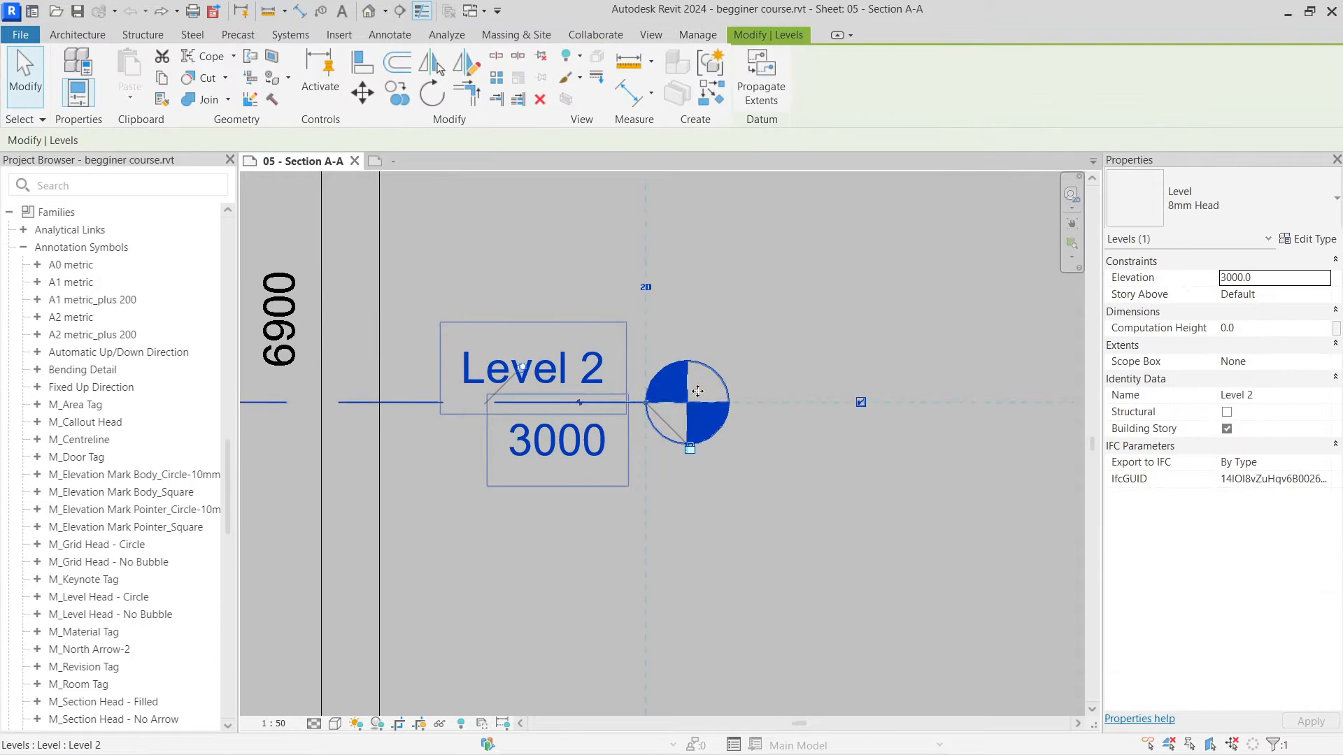
left_click(762, 355)
scroll(763, 354, "down", 3)
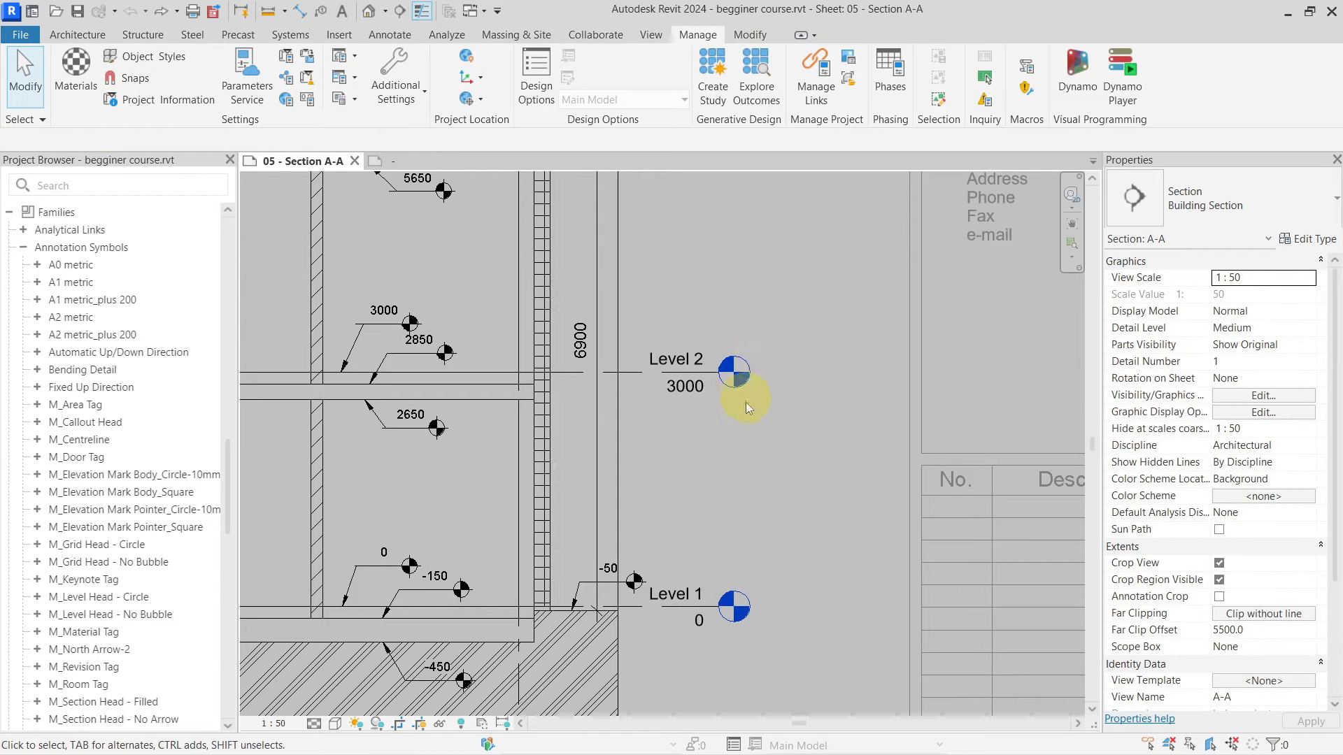
scroll(727, 396, "down", 1)
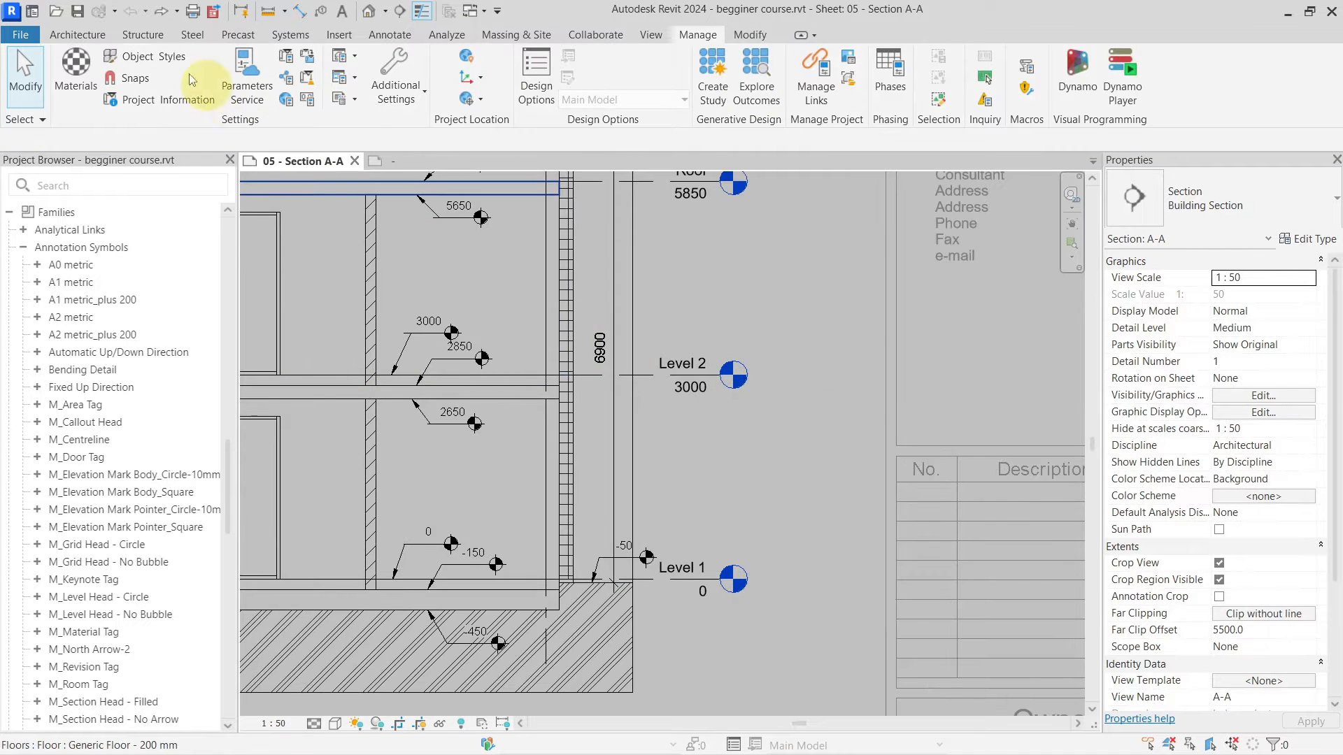
Step: Open the project's object styles for annotation objects and locate the Level Heads category
left_click(154, 56)
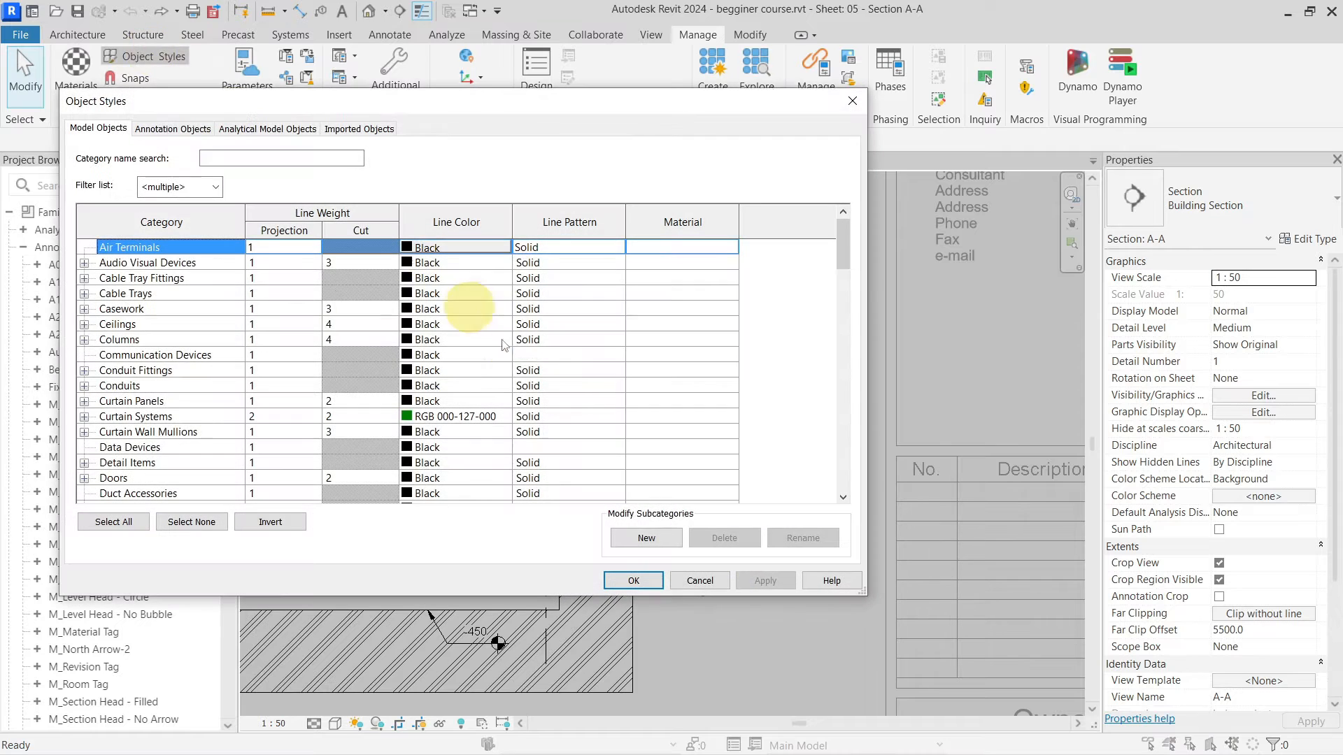
left_click(172, 129)
left_click_drag(255, 107, 390, 107)
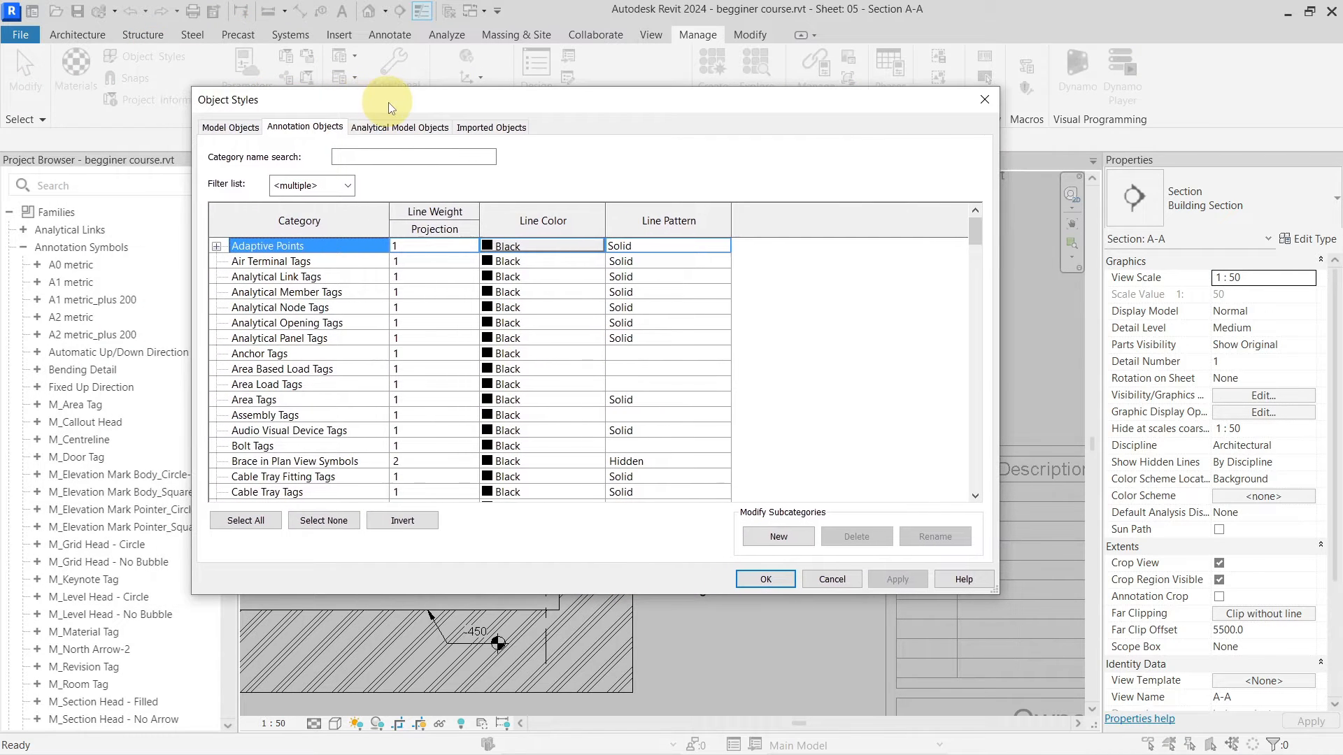
scroll(339, 369, "down", 1)
left_click(339, 365)
key("l")
scroll(339, 366, "down", 1)
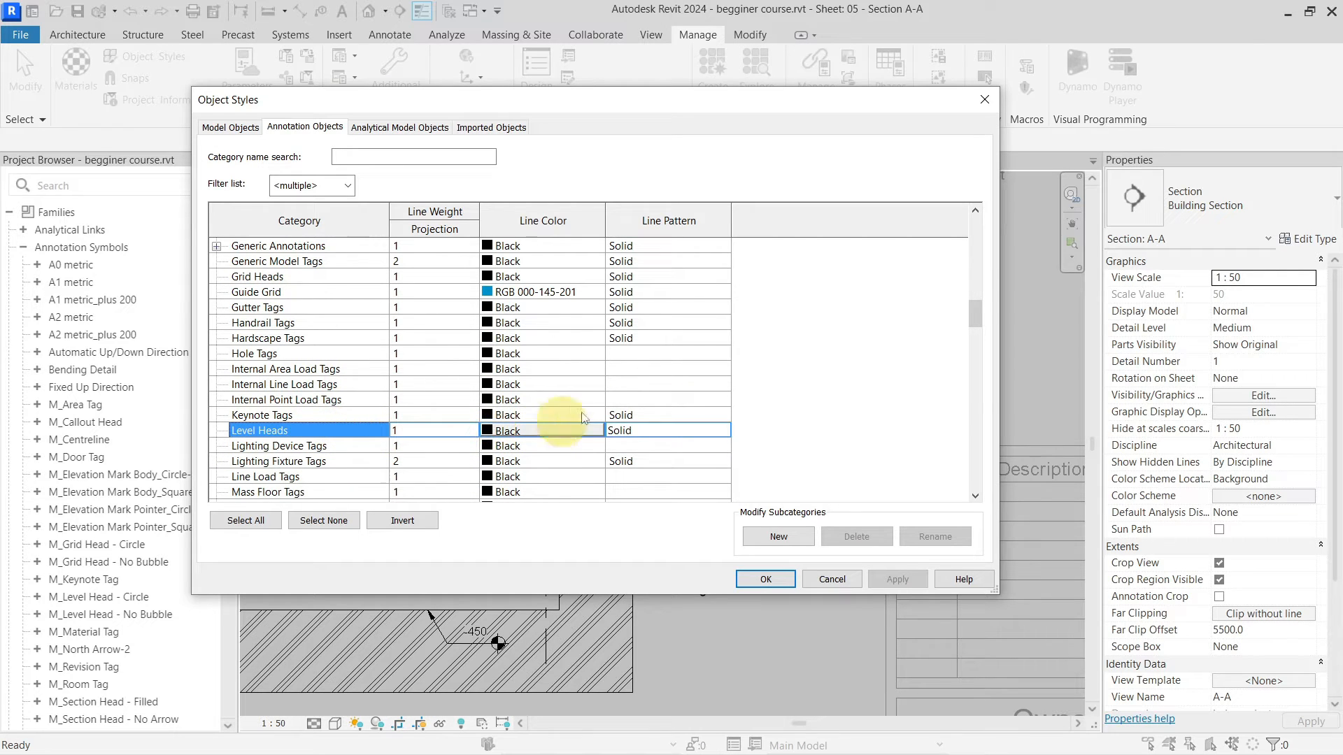
Step: Set the line color of the Level Heads category to Green and apply the object styles
left_click_drag(812, 108, 477, 109)
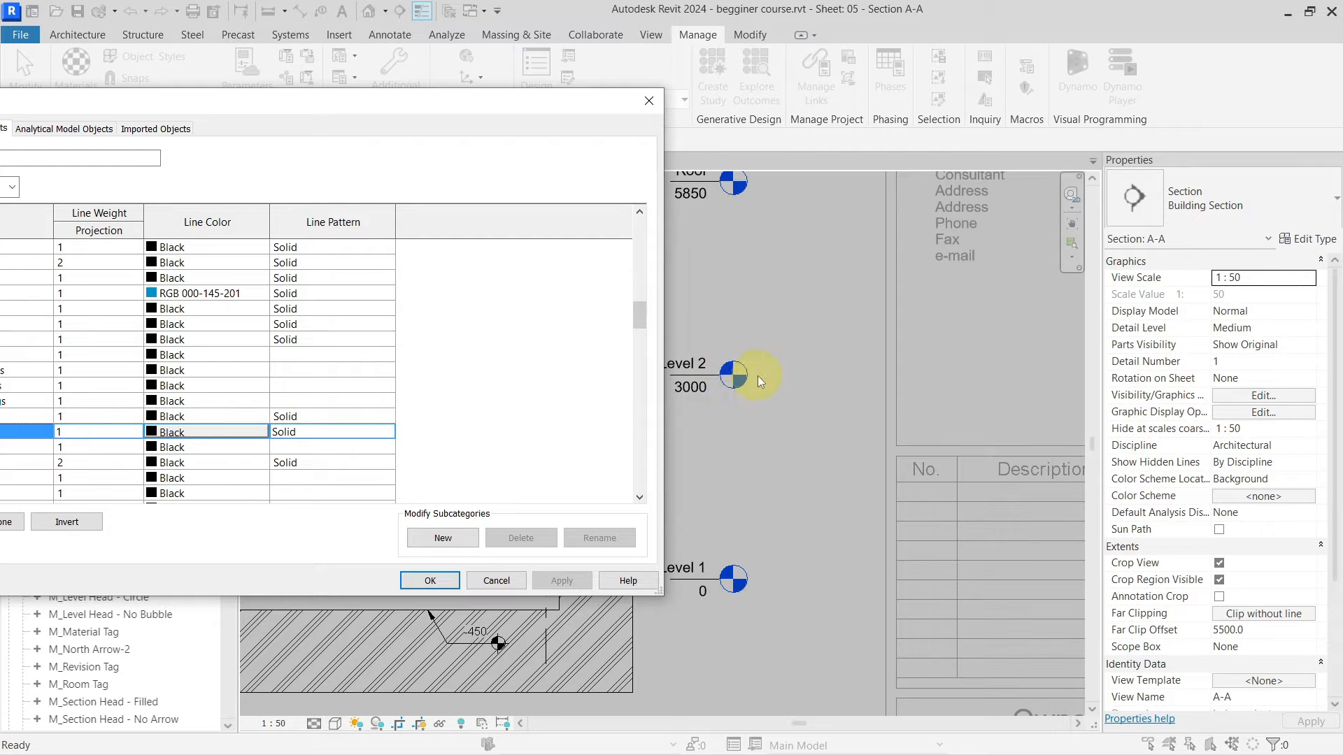
left_click(205, 434)
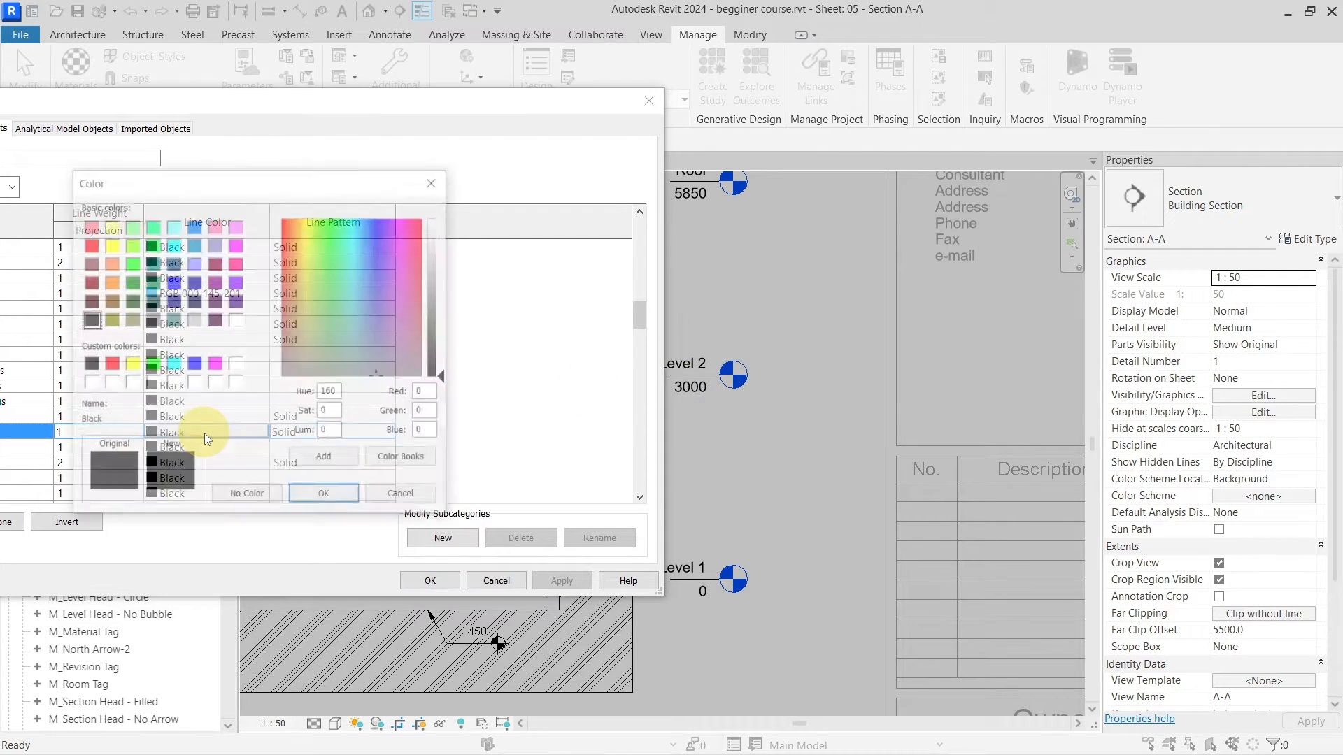
left_click(152, 365)
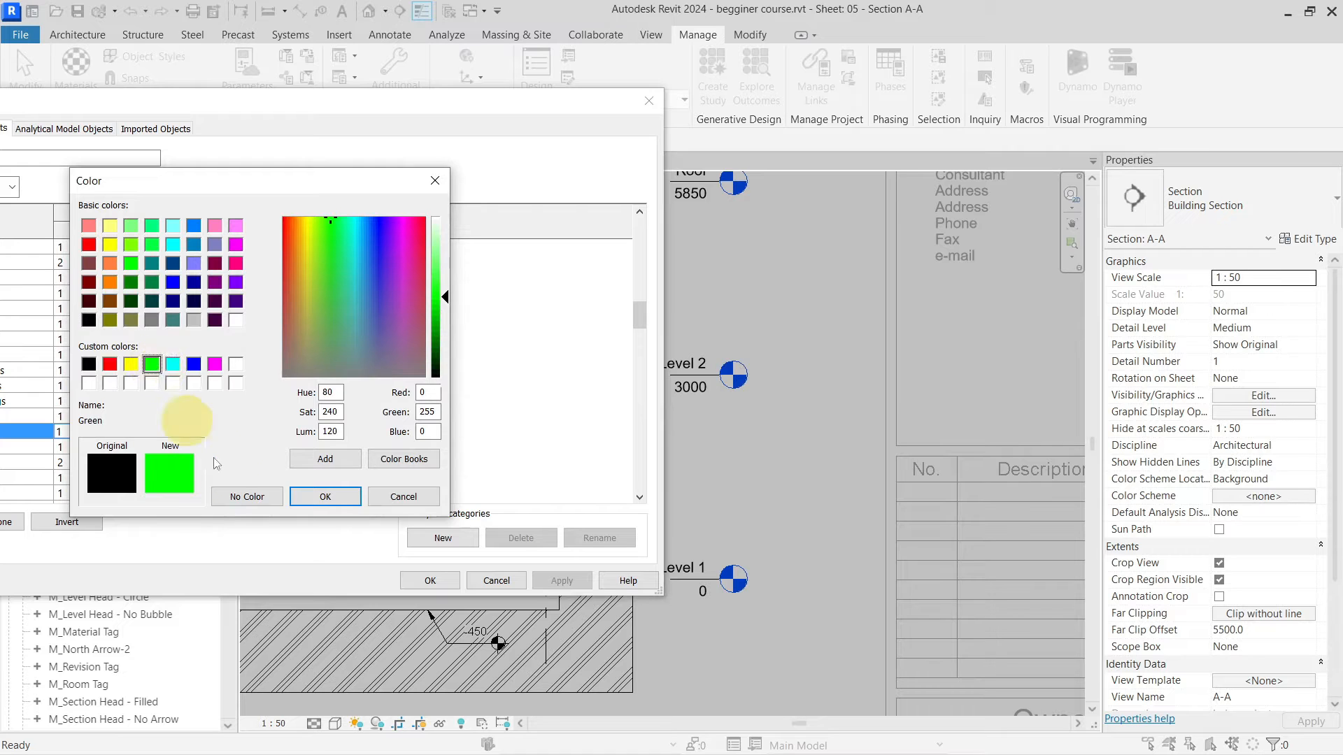
left_click(318, 496)
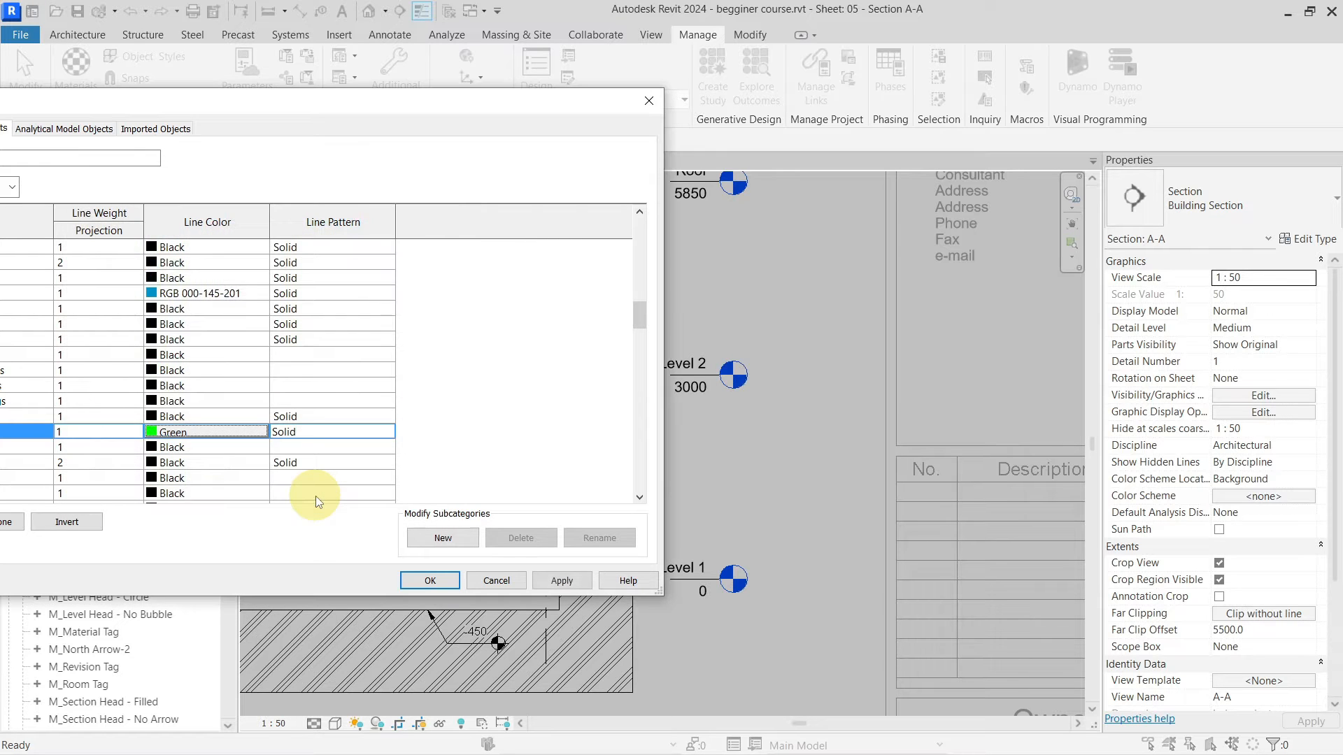
left_click(430, 581)
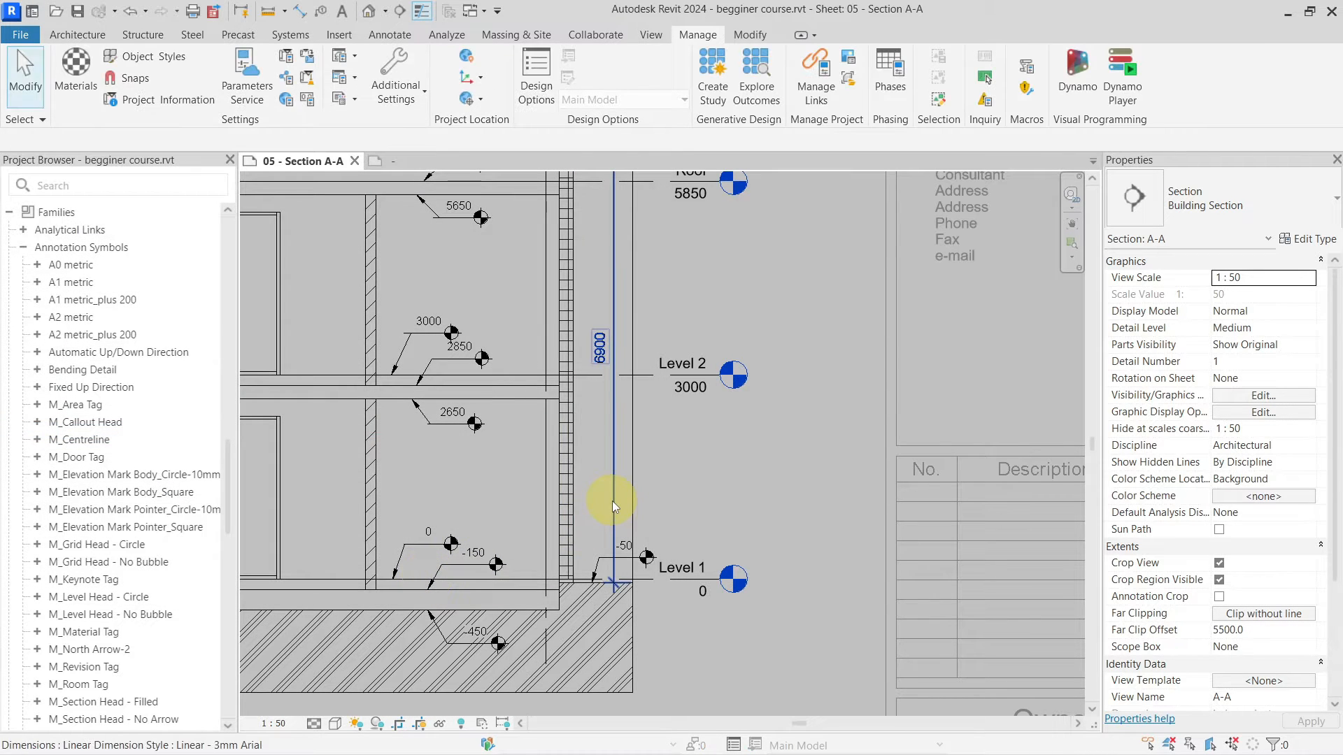
Step: Examine the Level 2 head in the section and check which symbol family its level type uses
scroll(742, 368, "up", 3)
scroll(735, 405, "up", 2)
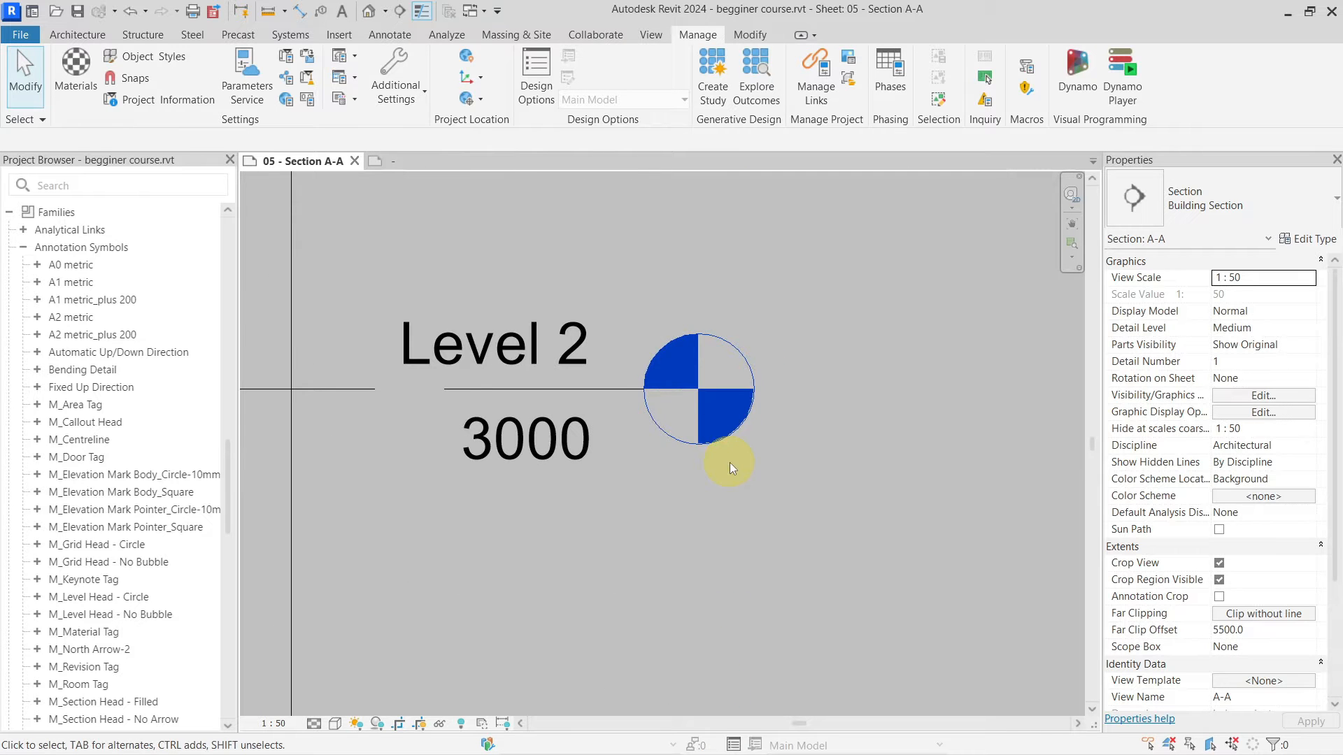
scroll(729, 464, "down", 3)
scroll(729, 464, "down", 3)
scroll(699, 467, "up", 4)
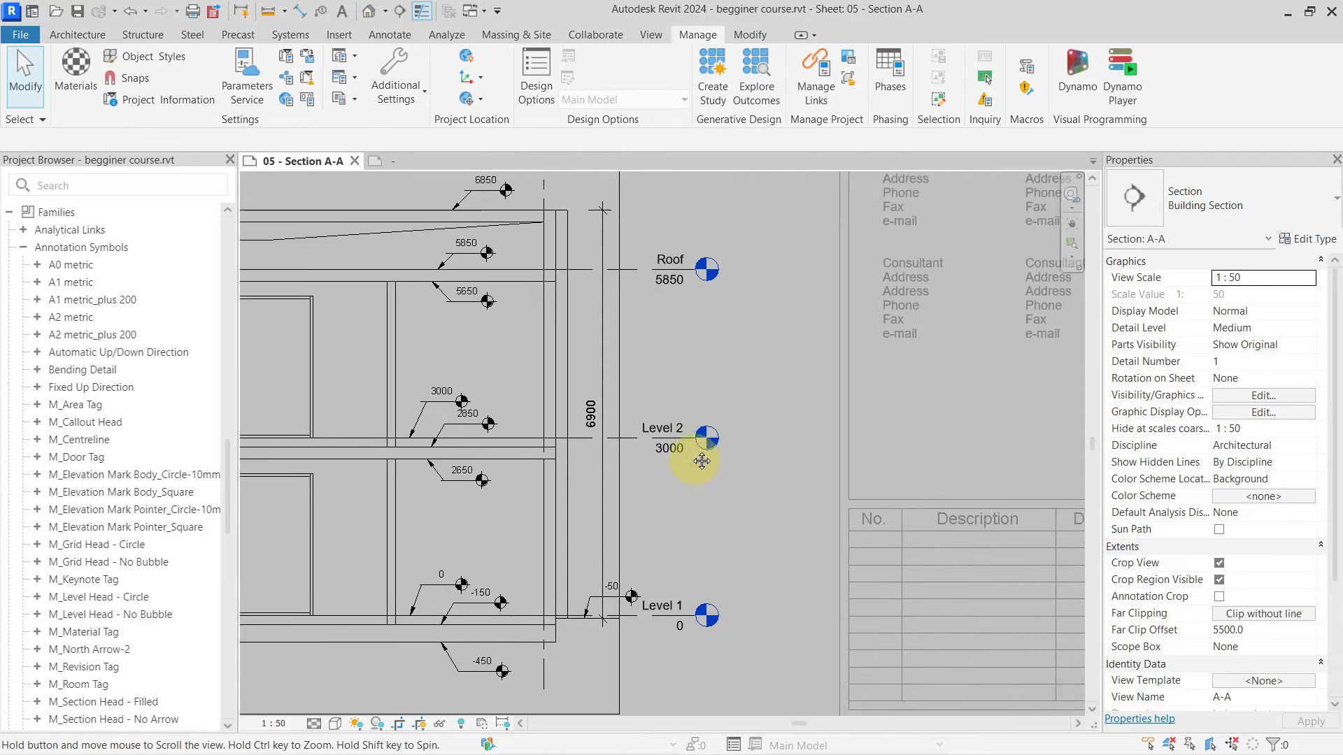
middle_click_drag(678, 472, 661, 408)
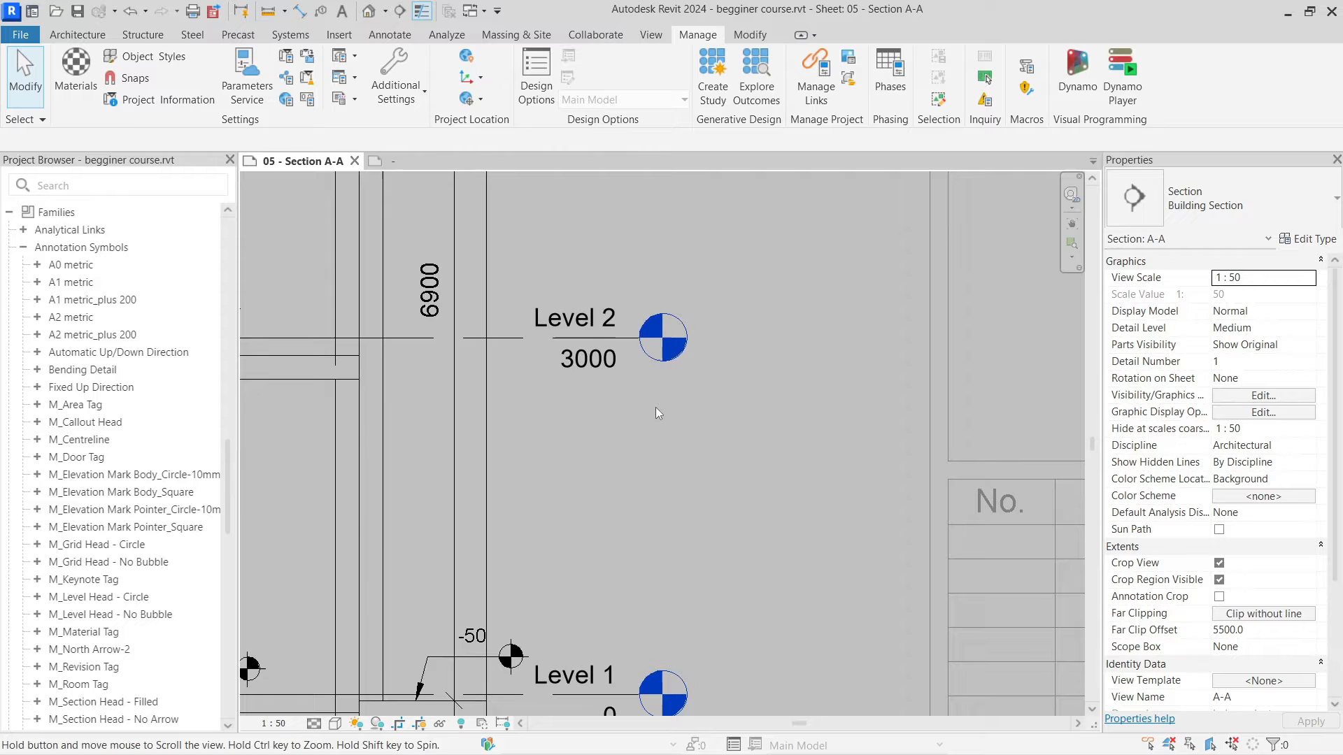
left_click(623, 339)
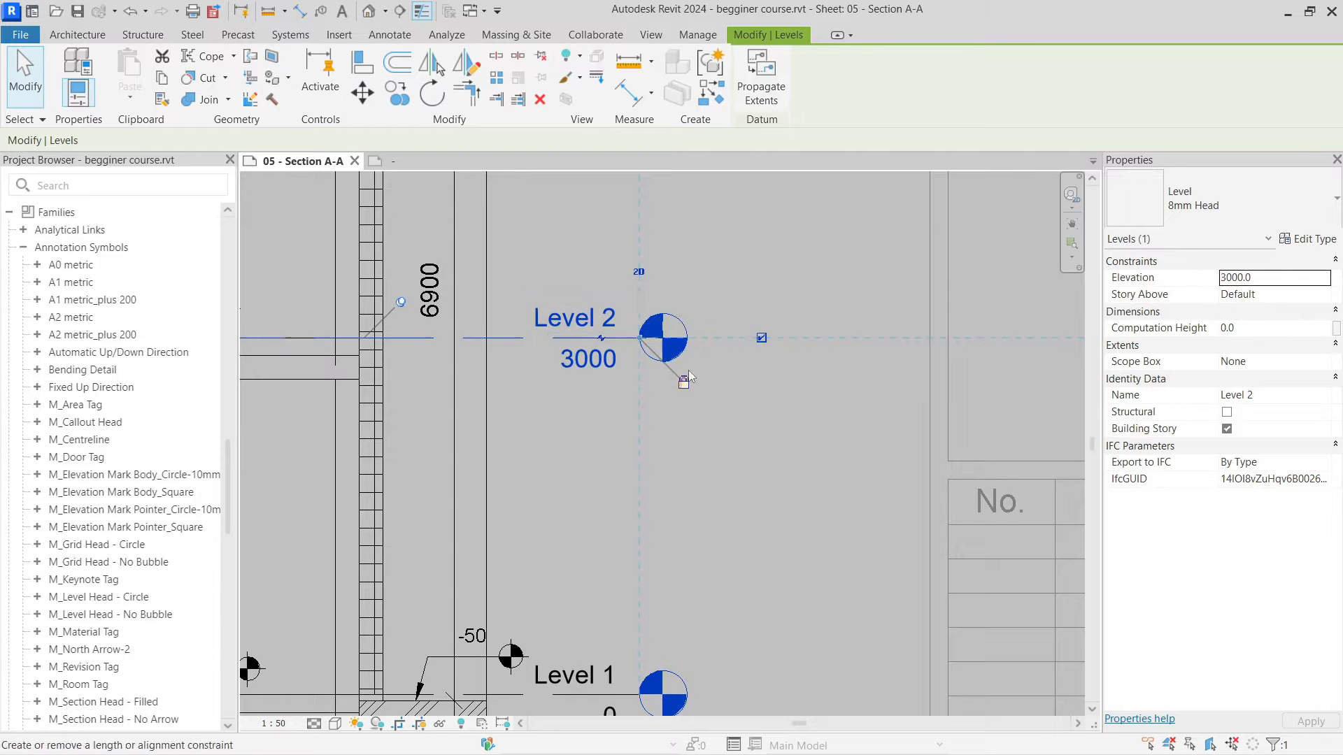
left_click(1306, 238)
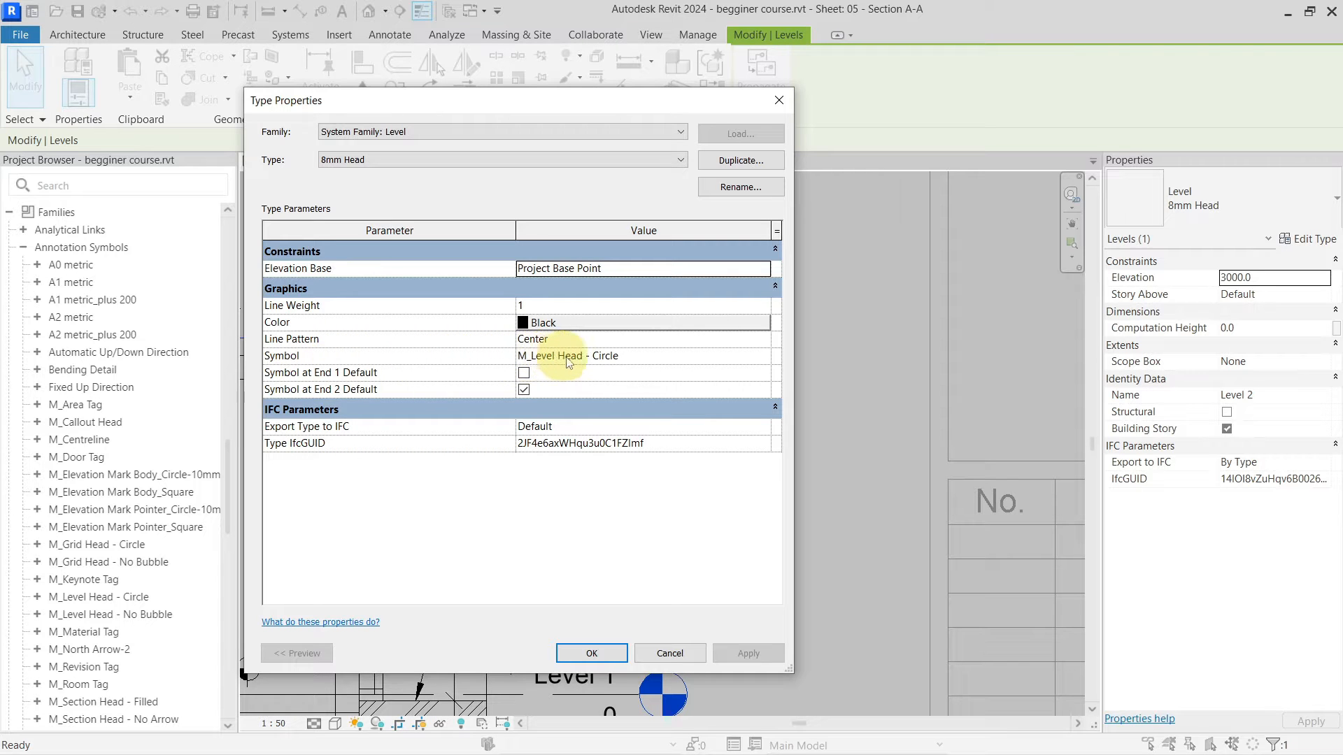
left_click(778, 100)
Step: Search the project's families for "level head" and open the M_Level Head - Circle family for editing
left_click(152, 192)
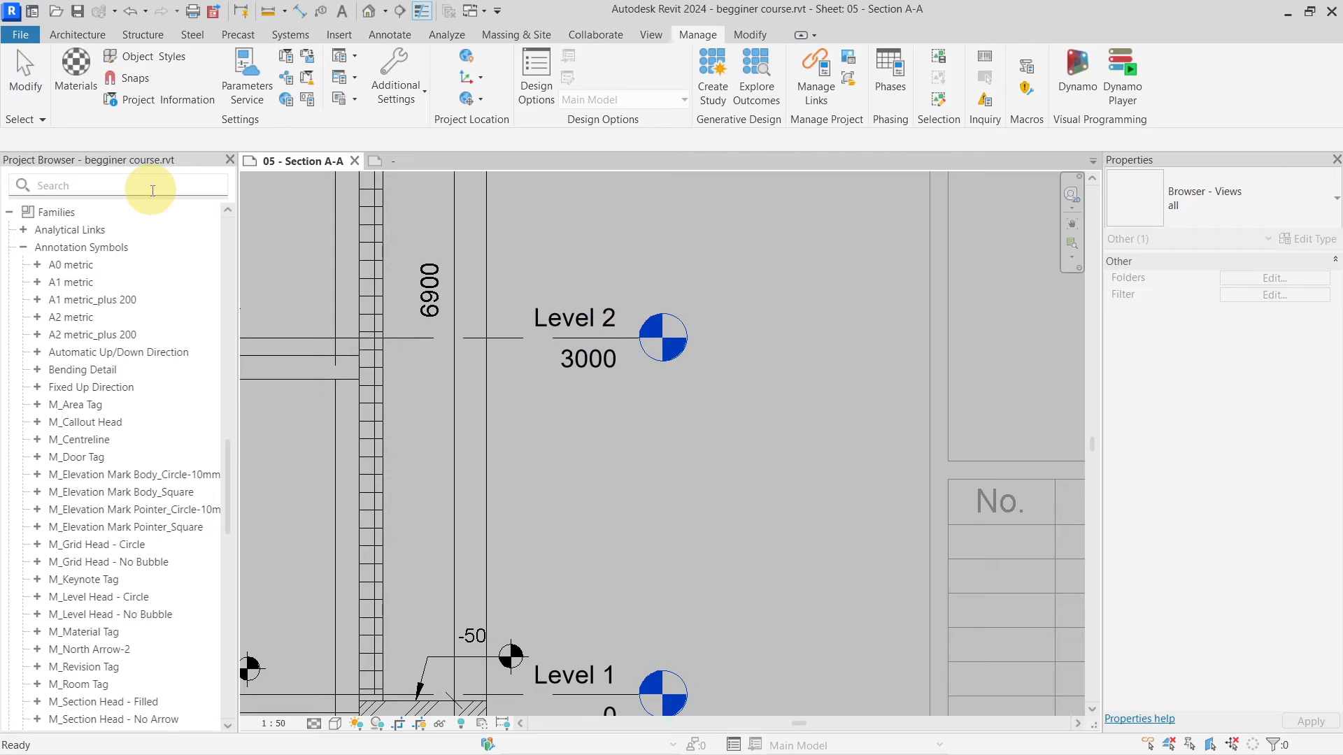
type("le")
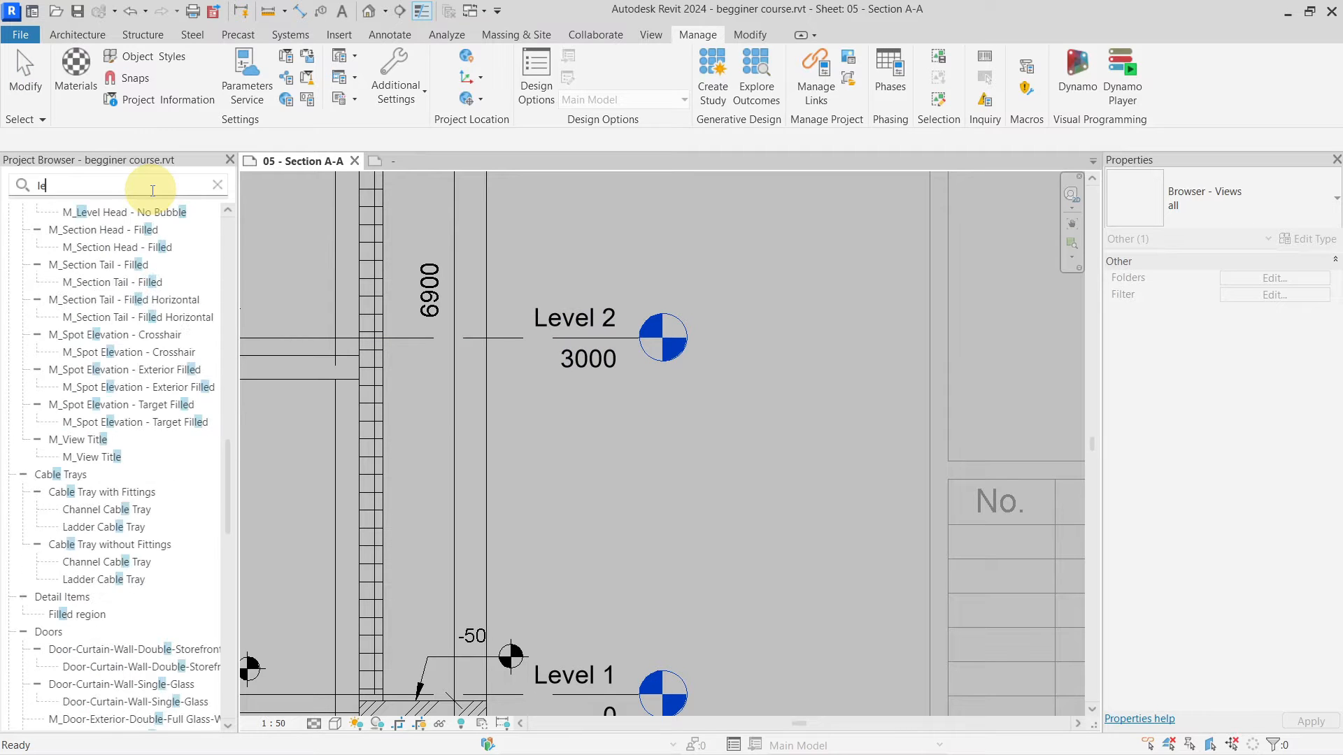
type("velg")
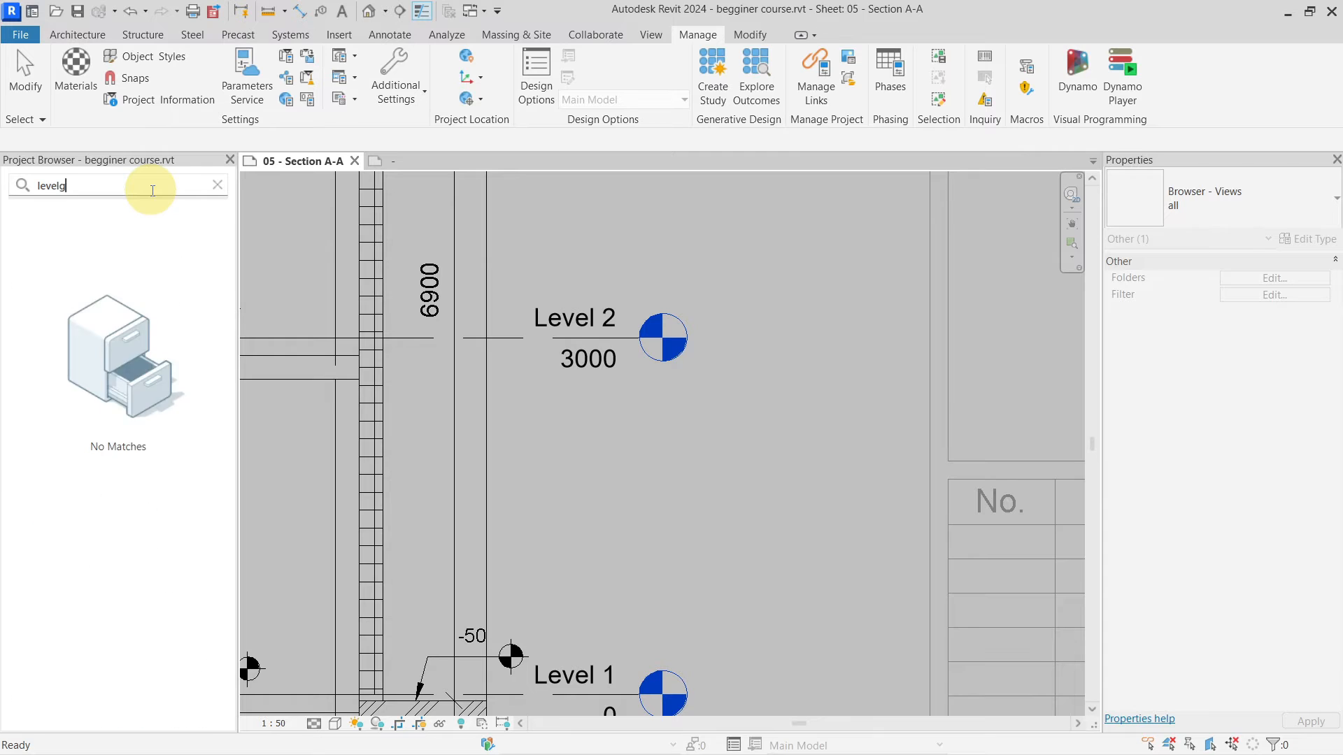
key("BackSpace")
type("ge")
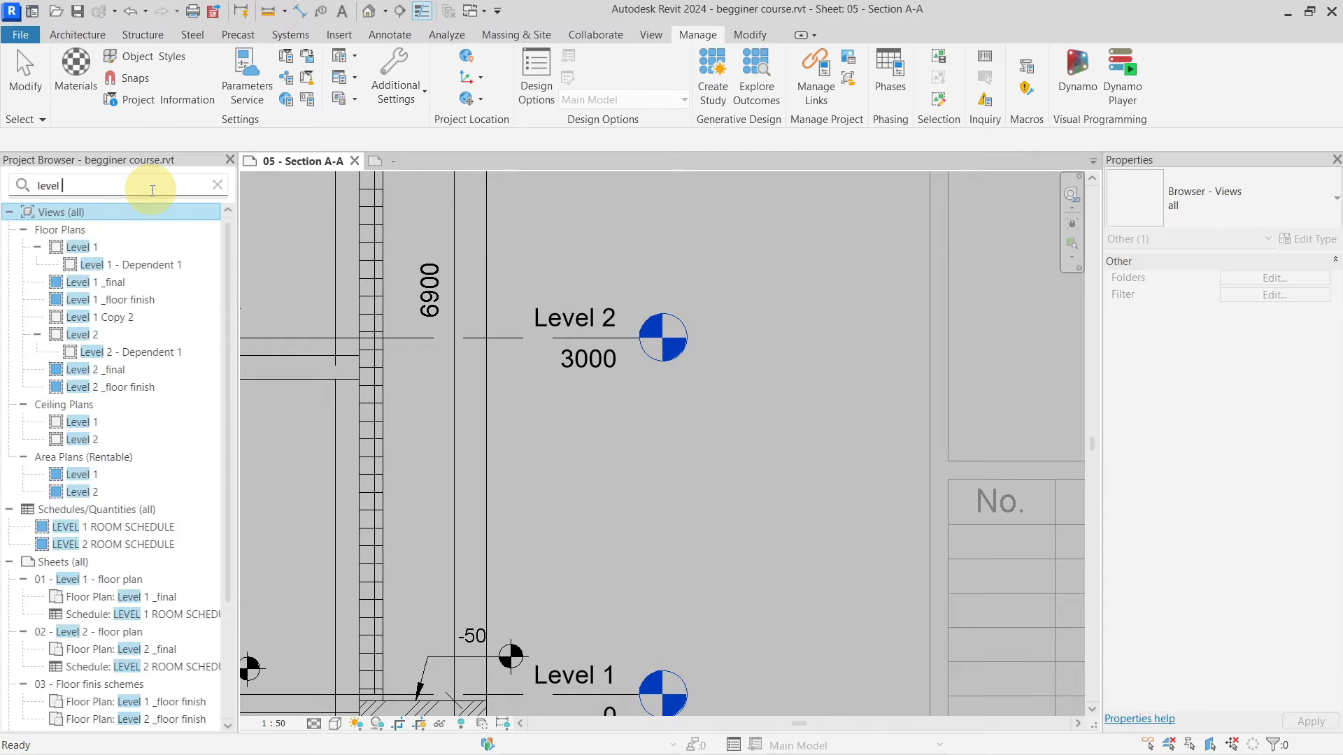
key("BackSpace")
key("BackSpace")
type("head")
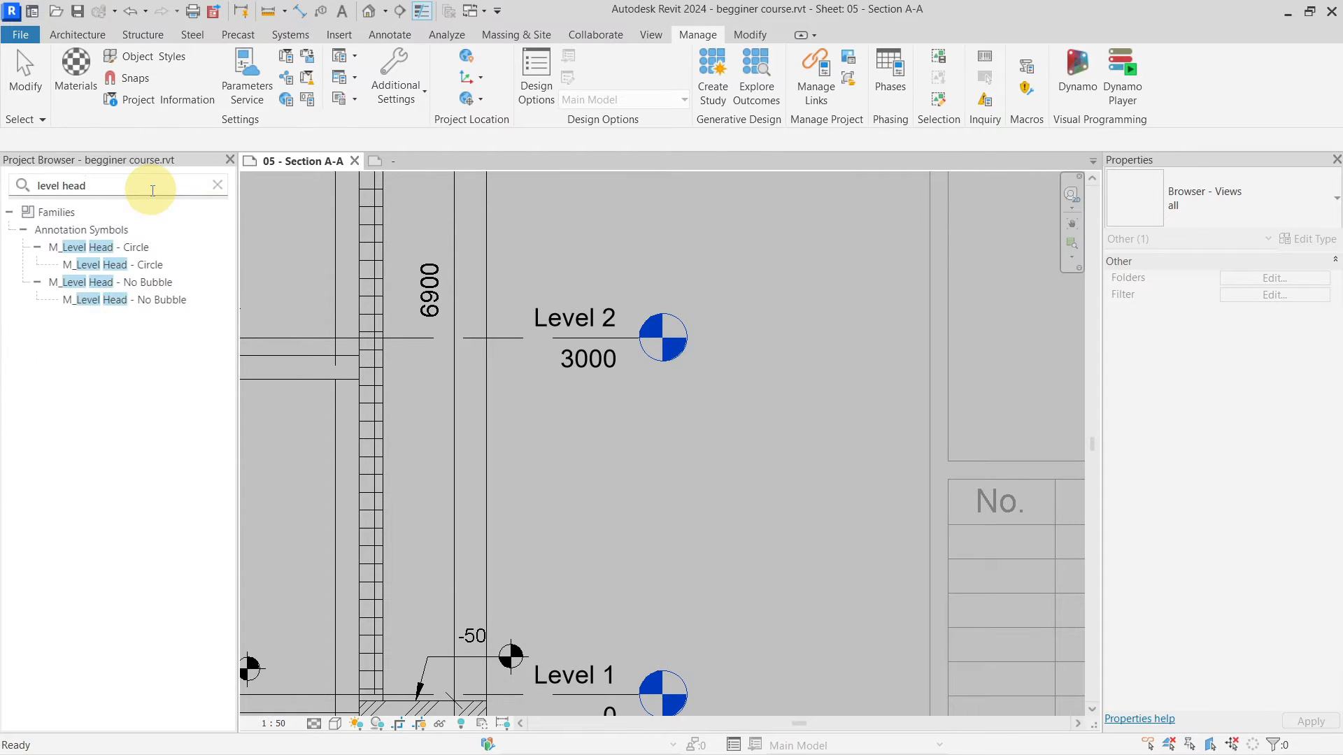
right_click(147, 248)
left_click(188, 315)
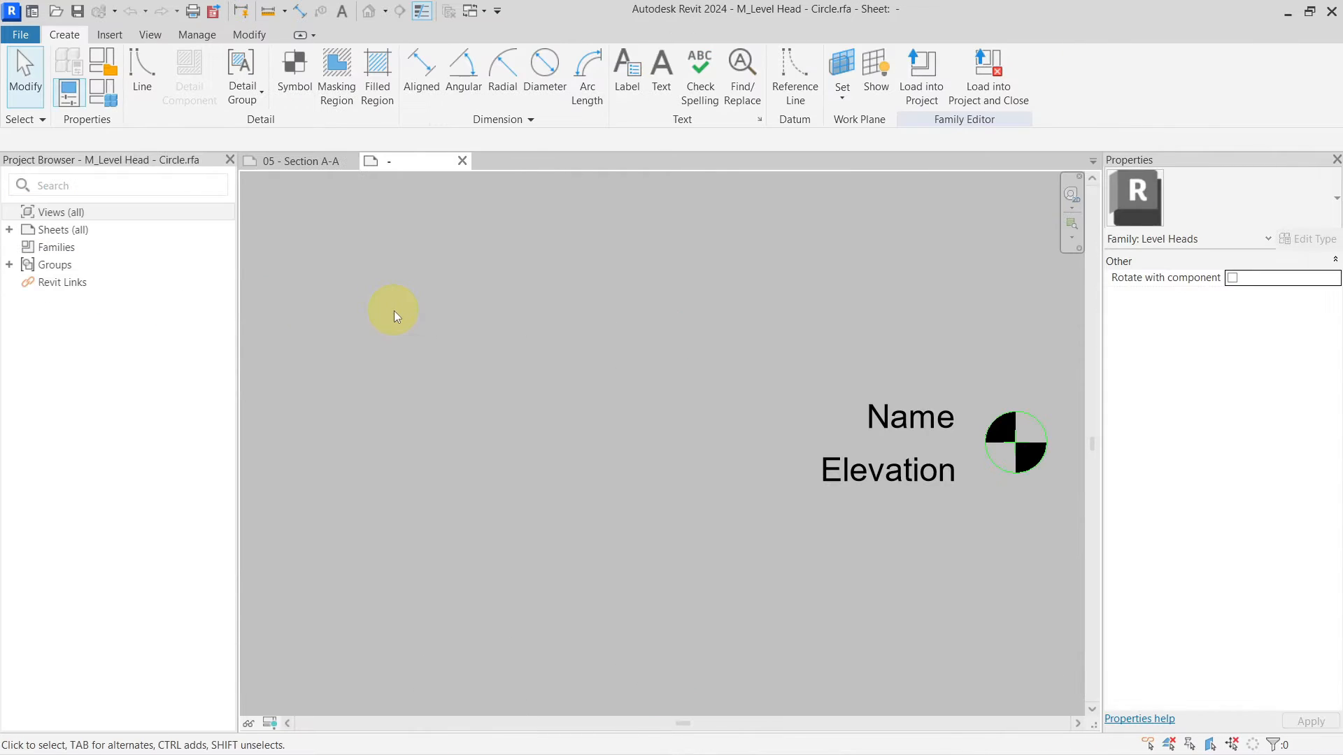
Step: Select both black filled quadrants of the level head circle and duplicate their filled region type as "Solid green"
left_click(742, 399)
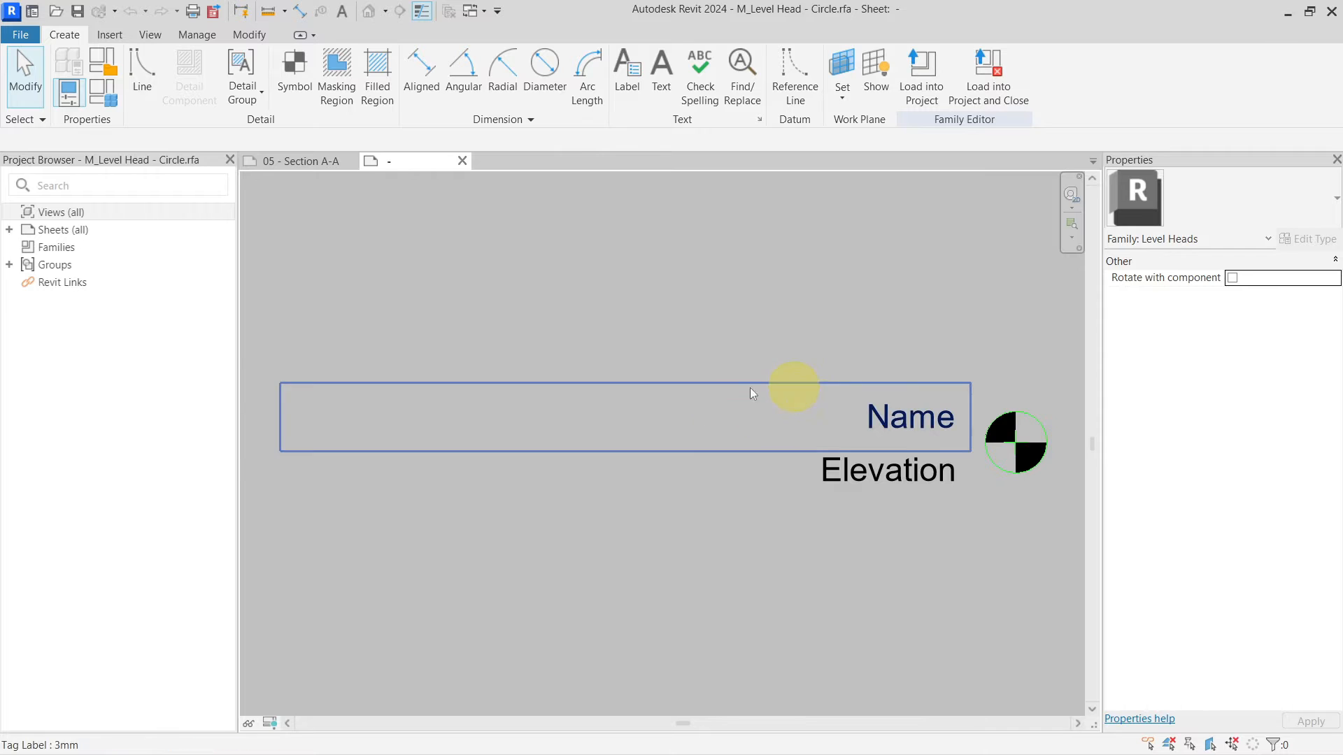
middle_click_drag(750, 387, 463, 392)
key("Escape")
scroll(766, 456, "up", 5)
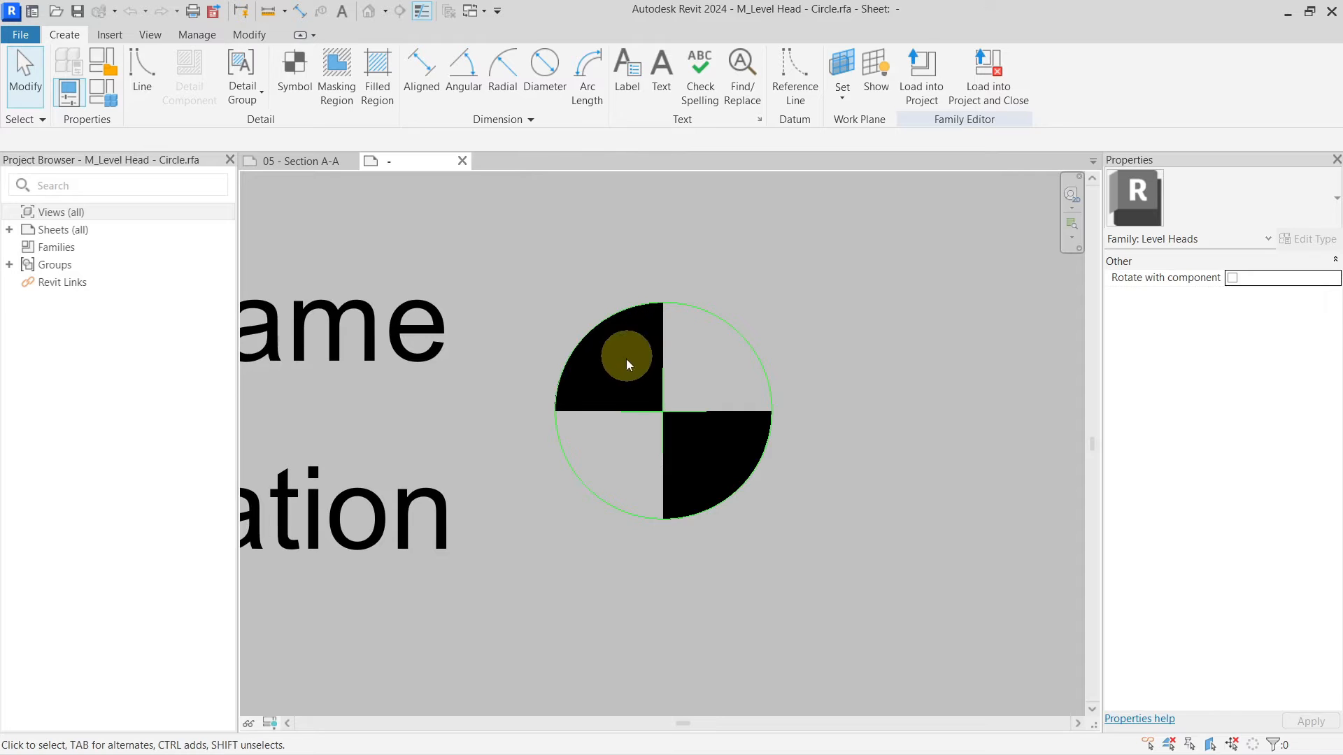
left_click(665, 475)
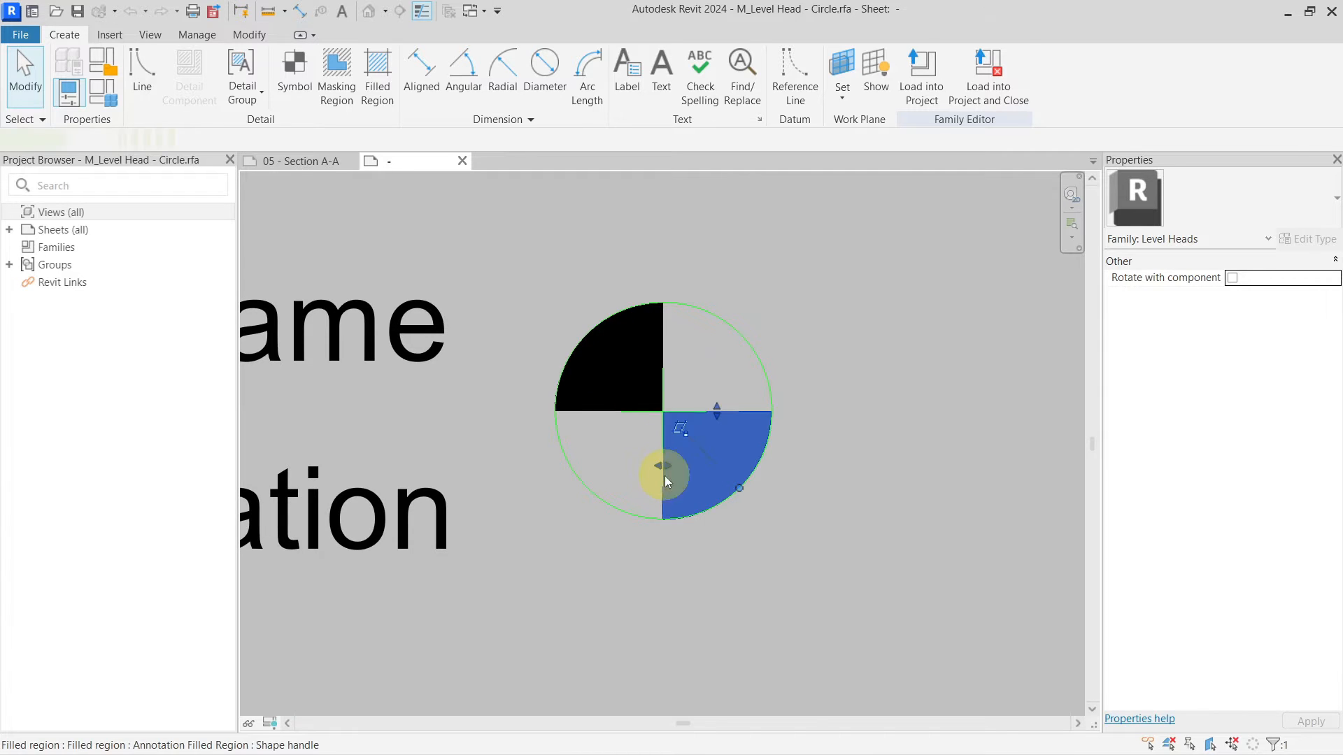
left_click(608, 408, "ctrl")
left_click(1197, 222)
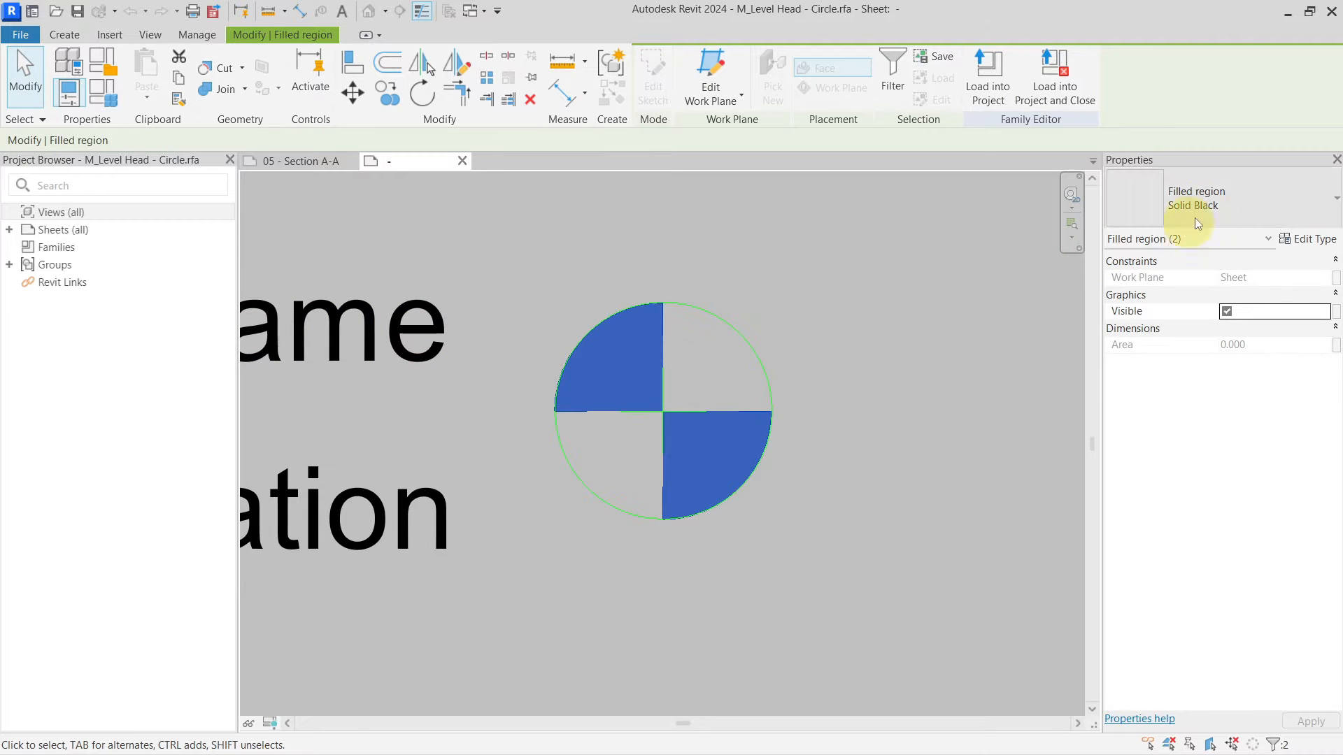
left_click(1295, 246)
left_click(761, 158)
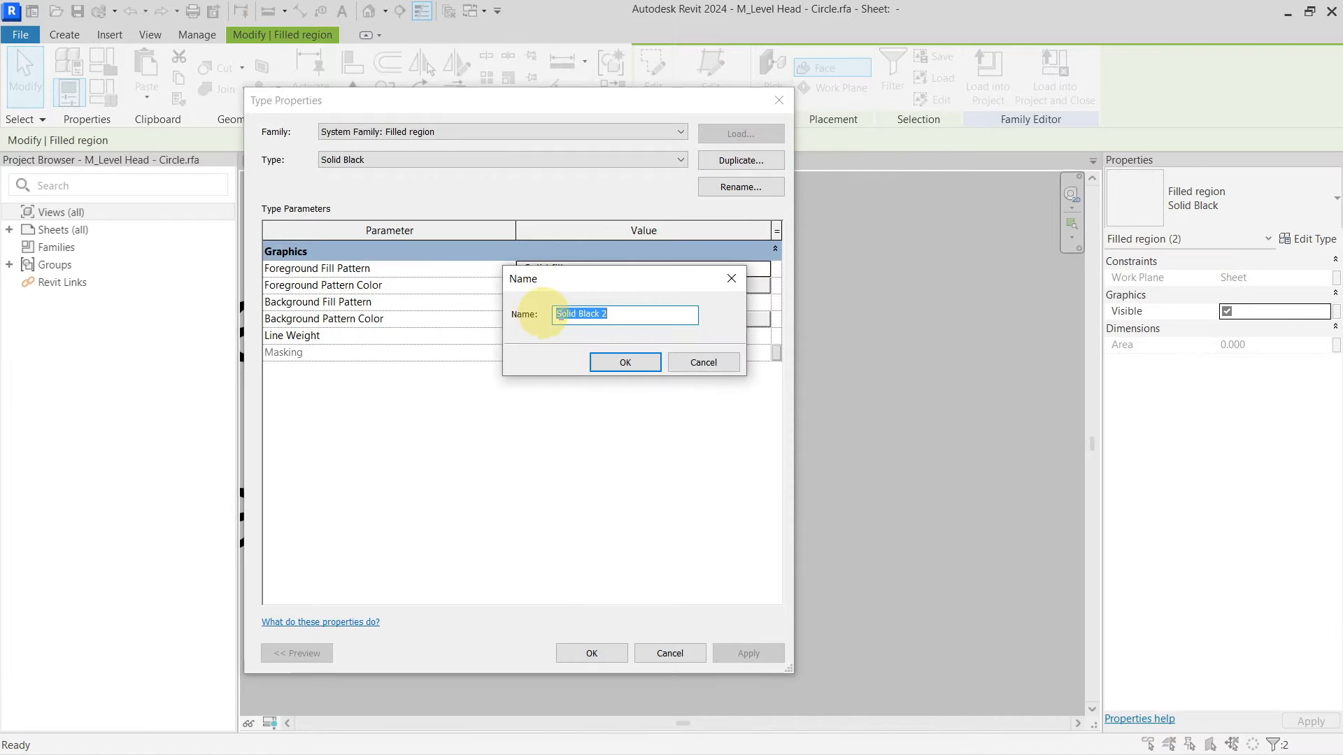
left_click(583, 314)
left_click_drag(581, 314, 656, 311)
type("green")
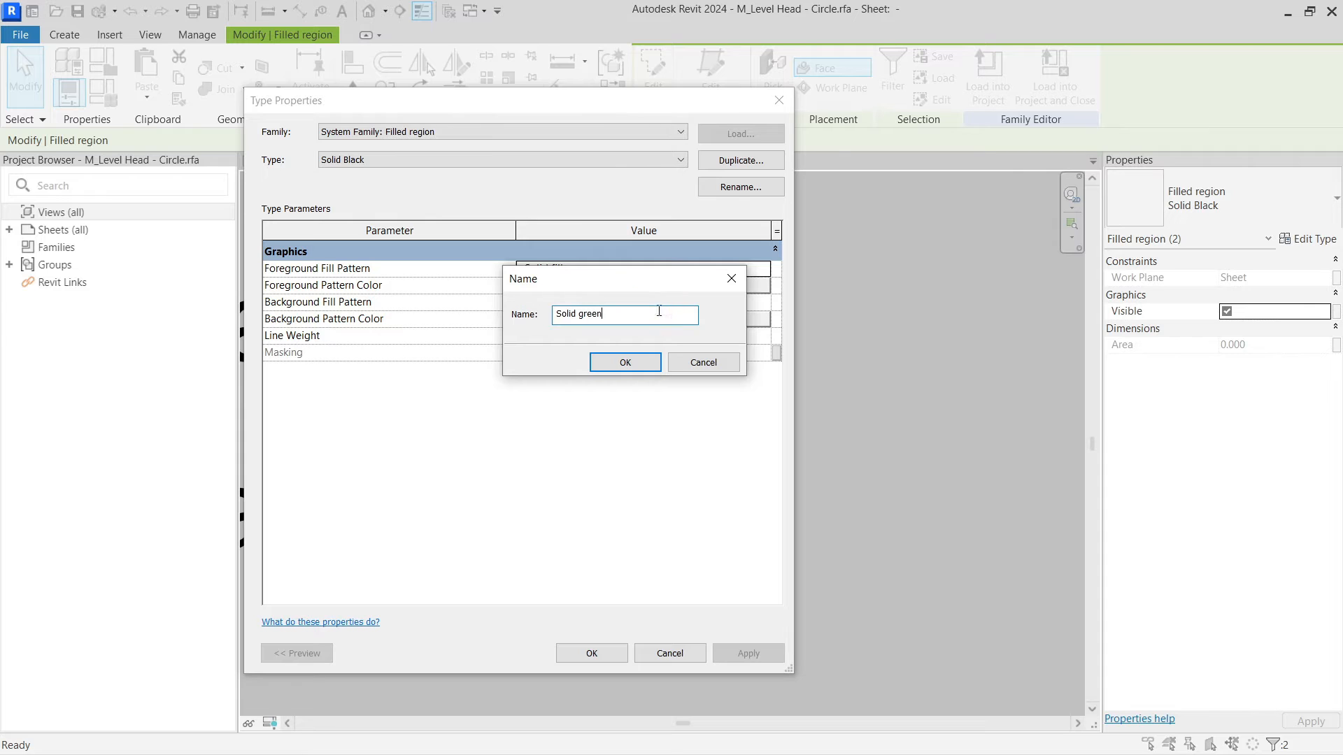
left_click(625, 362)
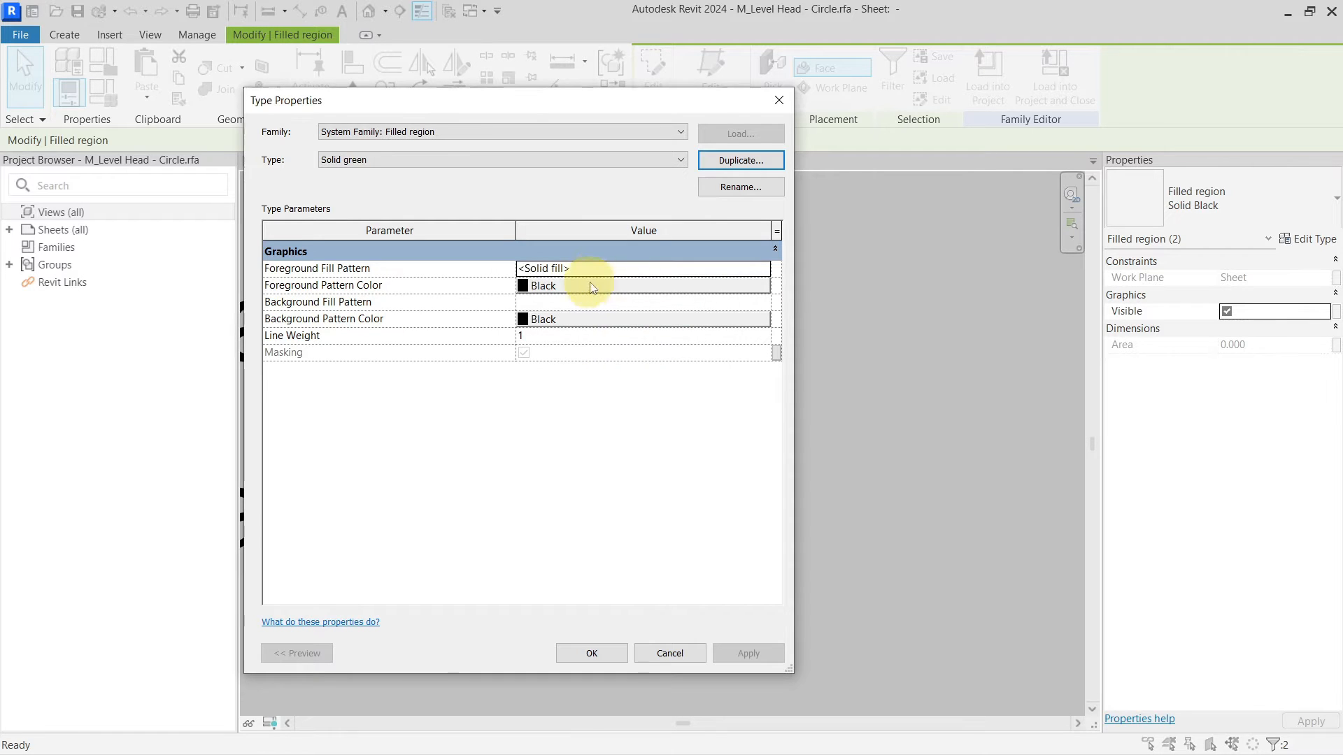
Step: Set both the foreground and background pattern colors of the Solid green type to Green
left_click(609, 292)
left_click(412, 402)
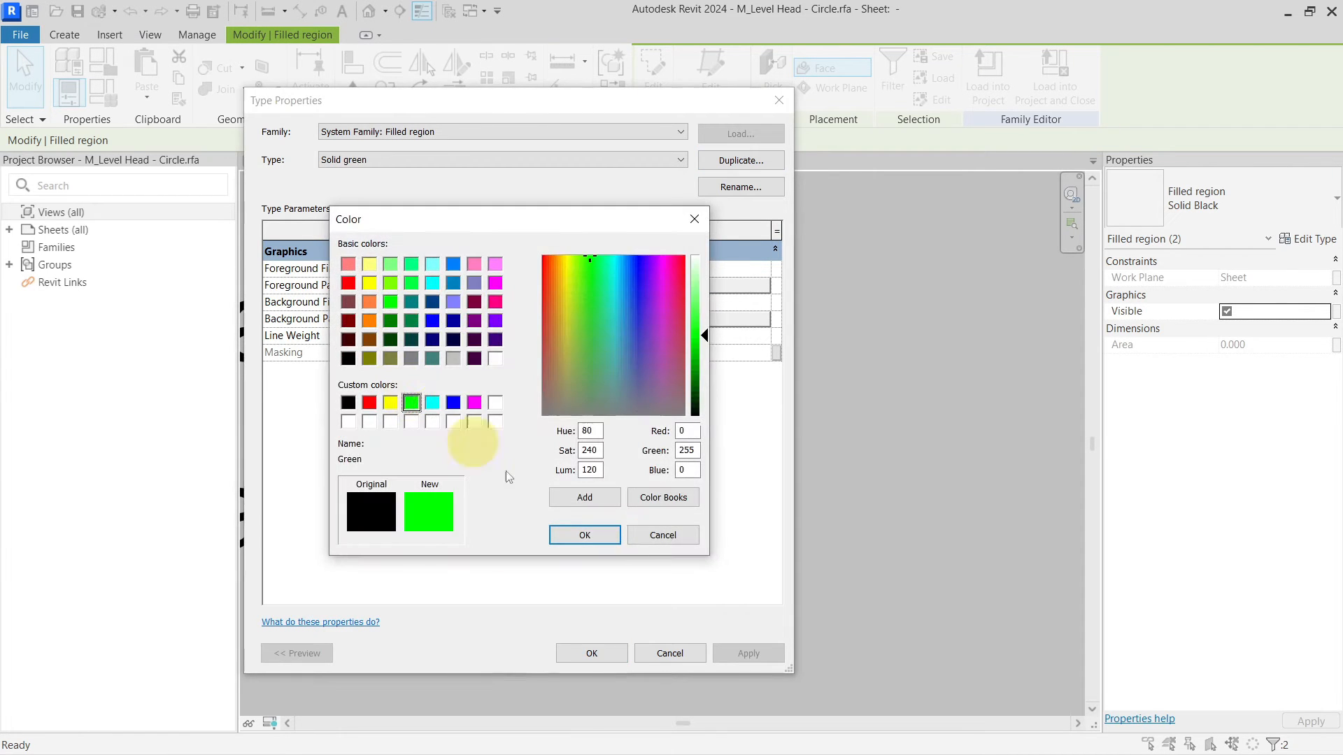
left_click(575, 530)
left_click(548, 320)
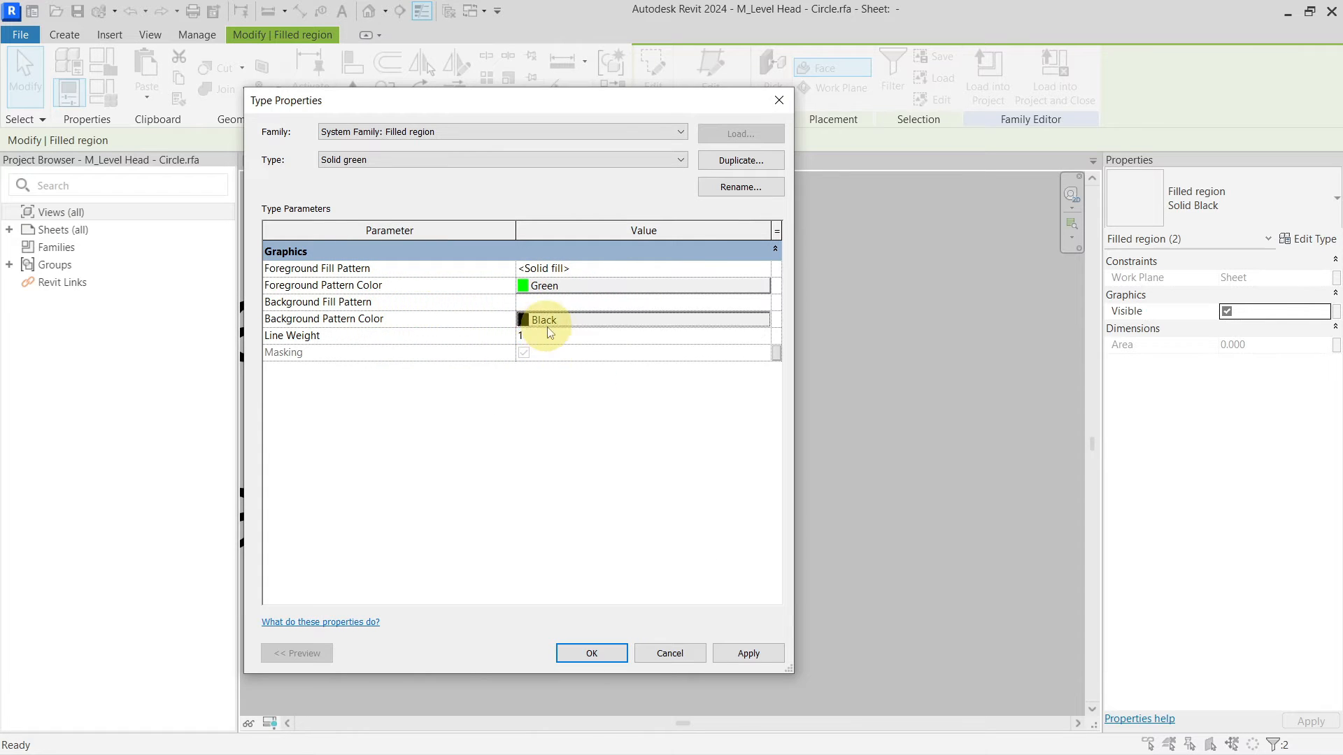
left_click(411, 402)
left_click(583, 534)
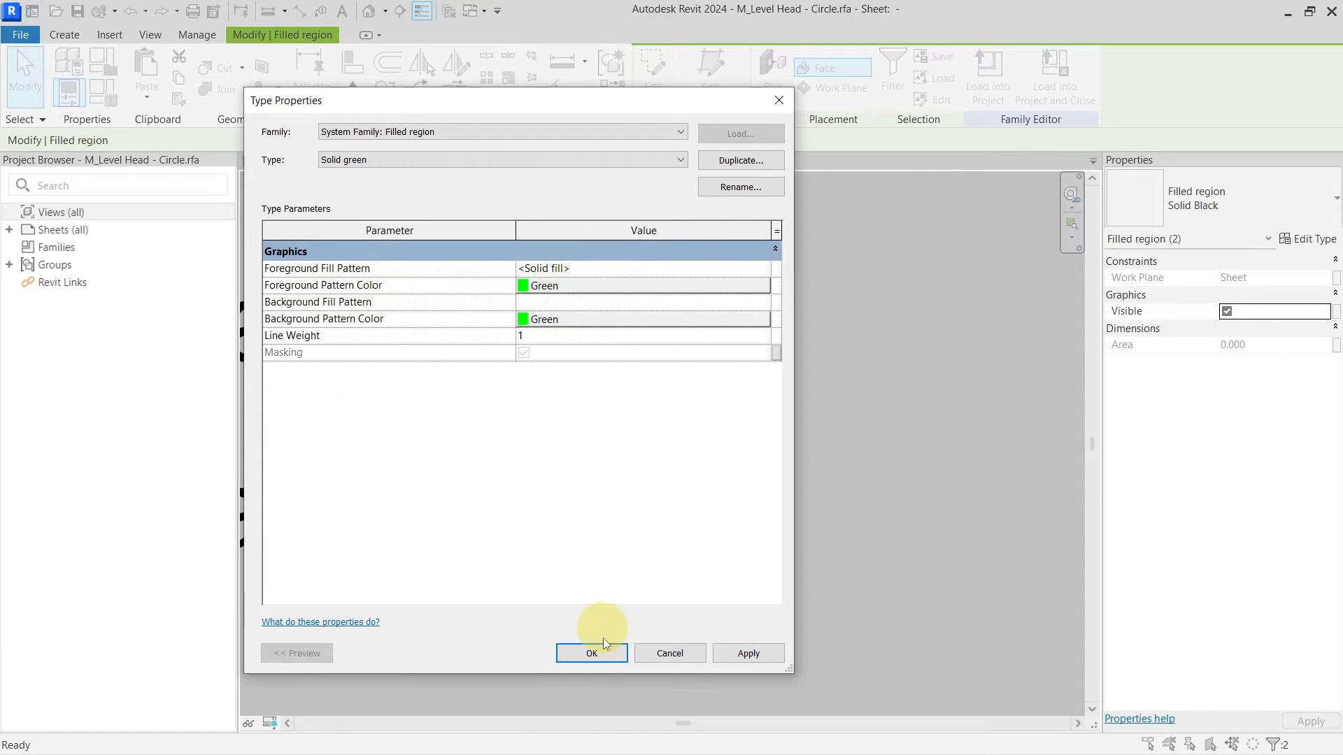
Step: Apply the Solid green type to the quadrants and load the family into the project, overwriting the existing version
left_click(594, 650)
left_click(819, 274)
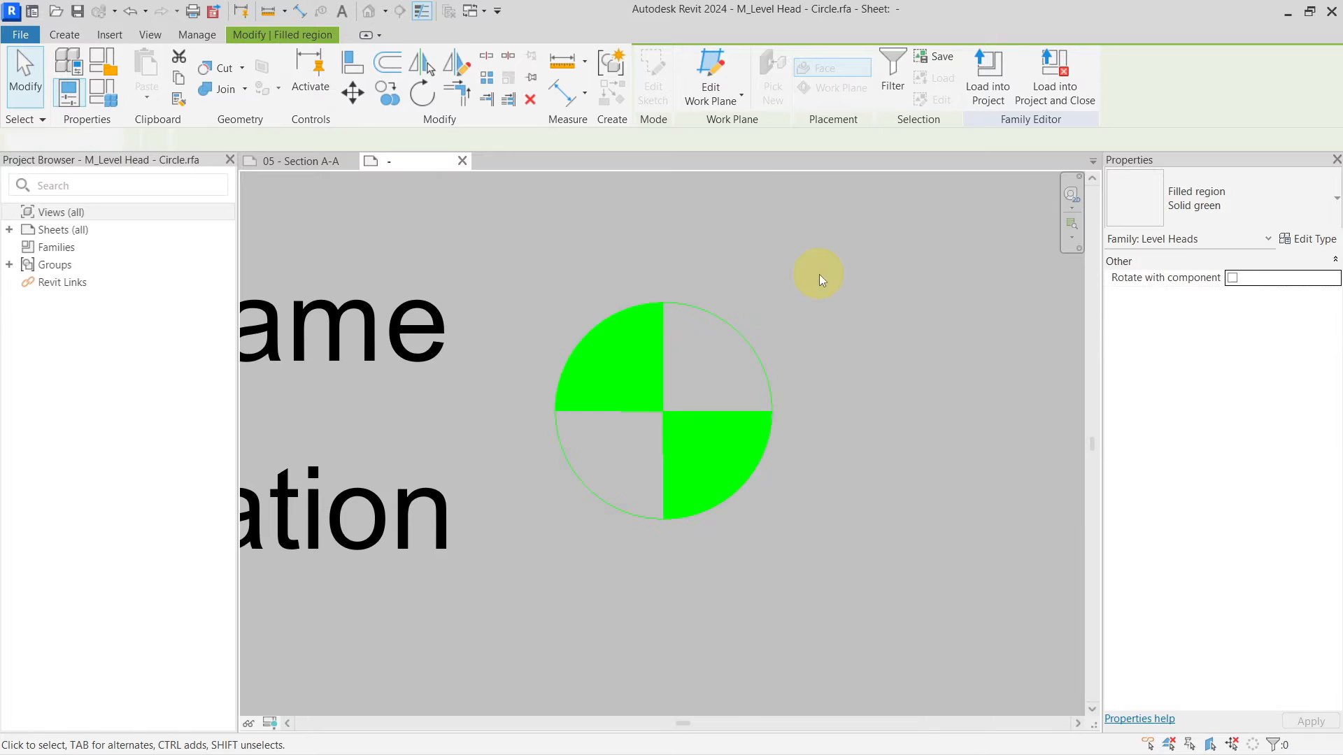
left_click(923, 89)
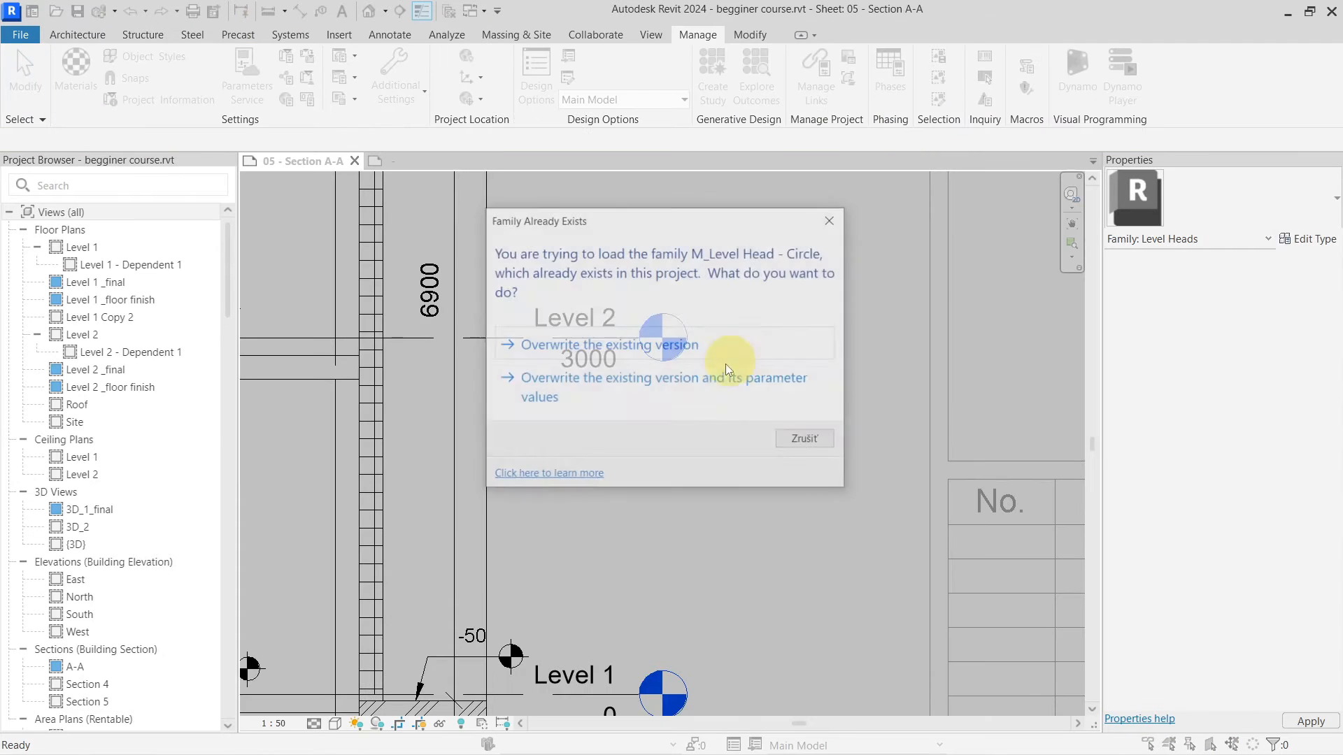
left_click(609, 344)
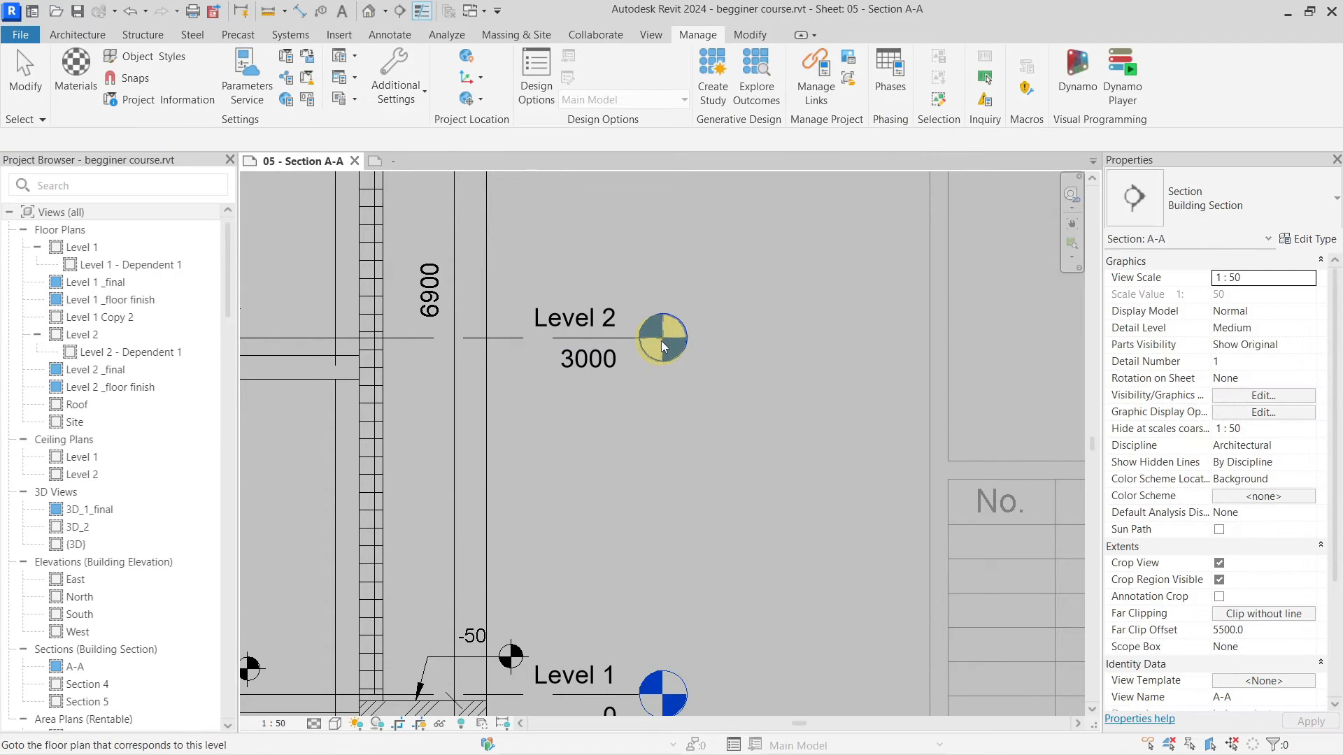
Step: Examine the color of the reloaded level head symbols in Section A-A, especially the Level 2 head
scroll(790, 425, "down", 5)
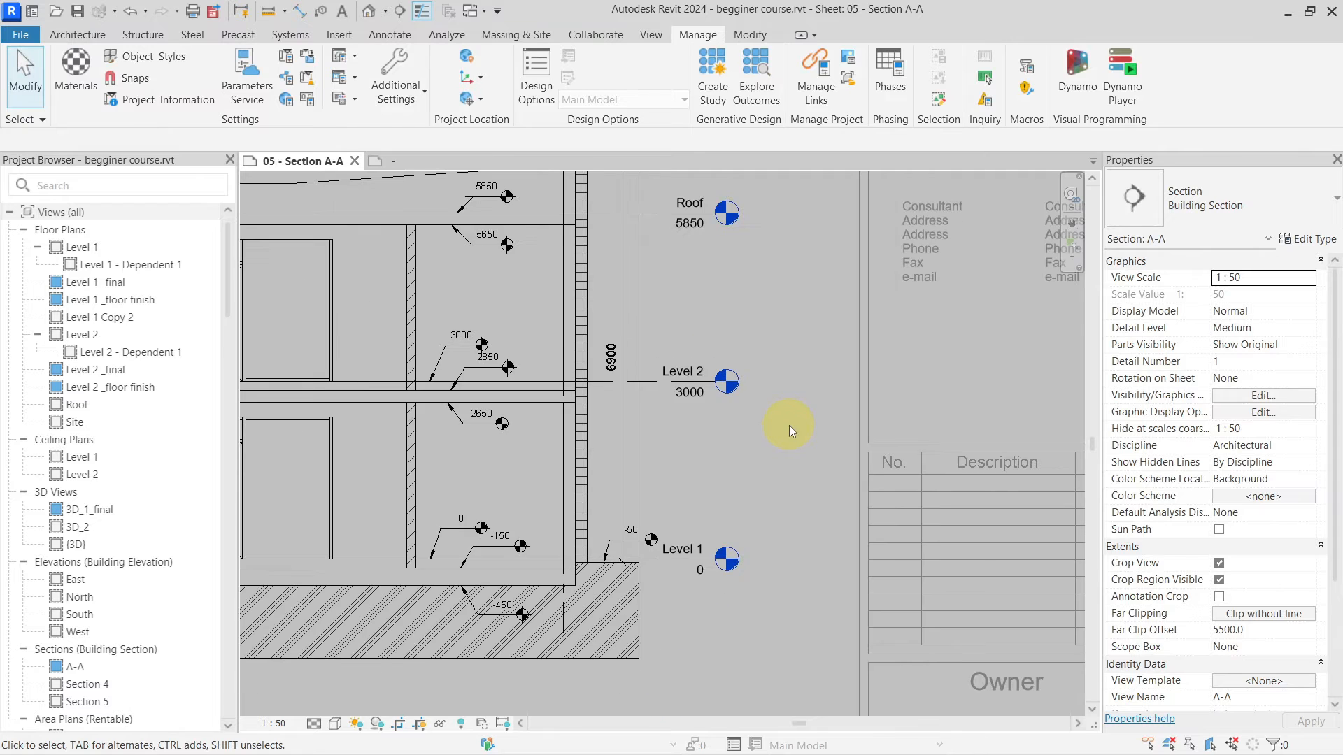
scroll(787, 423, "up", 5)
middle_click_drag(786, 420, 743, 488)
scroll(699, 428, "up", 2)
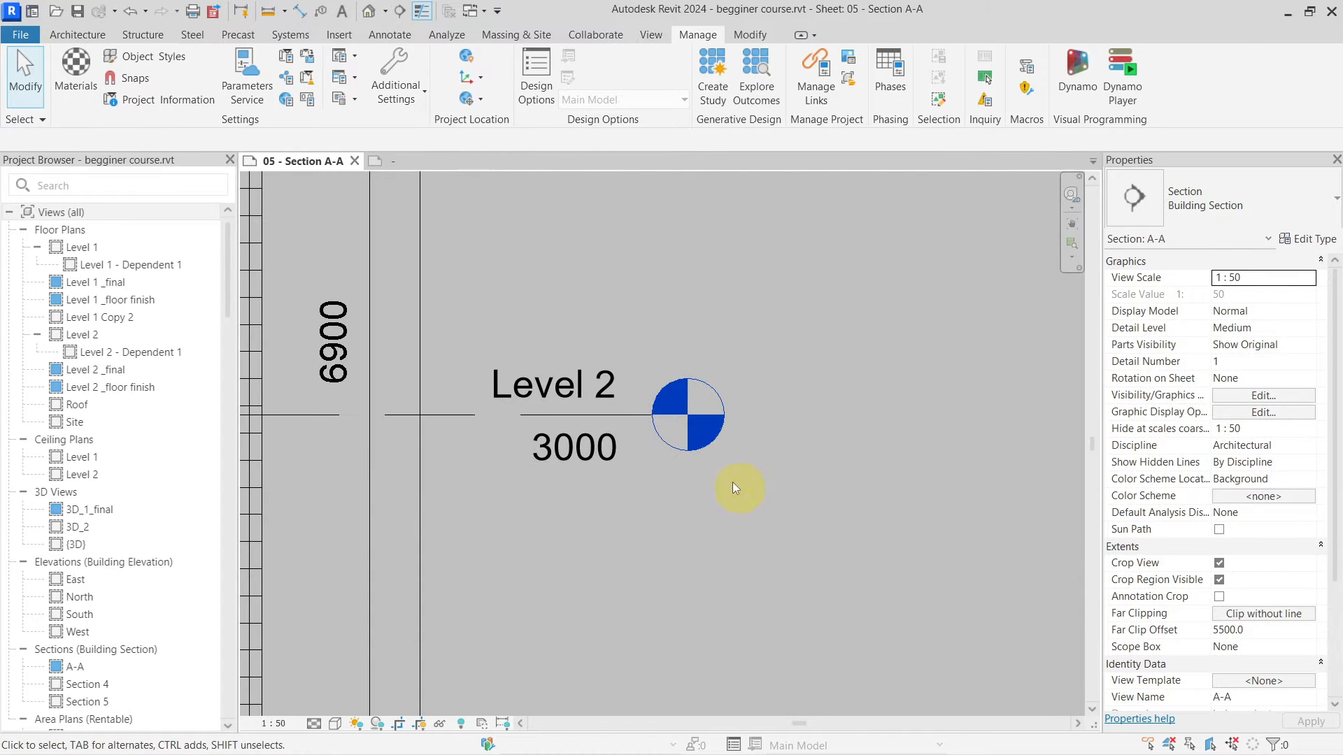
scroll(711, 447, "up", 2)
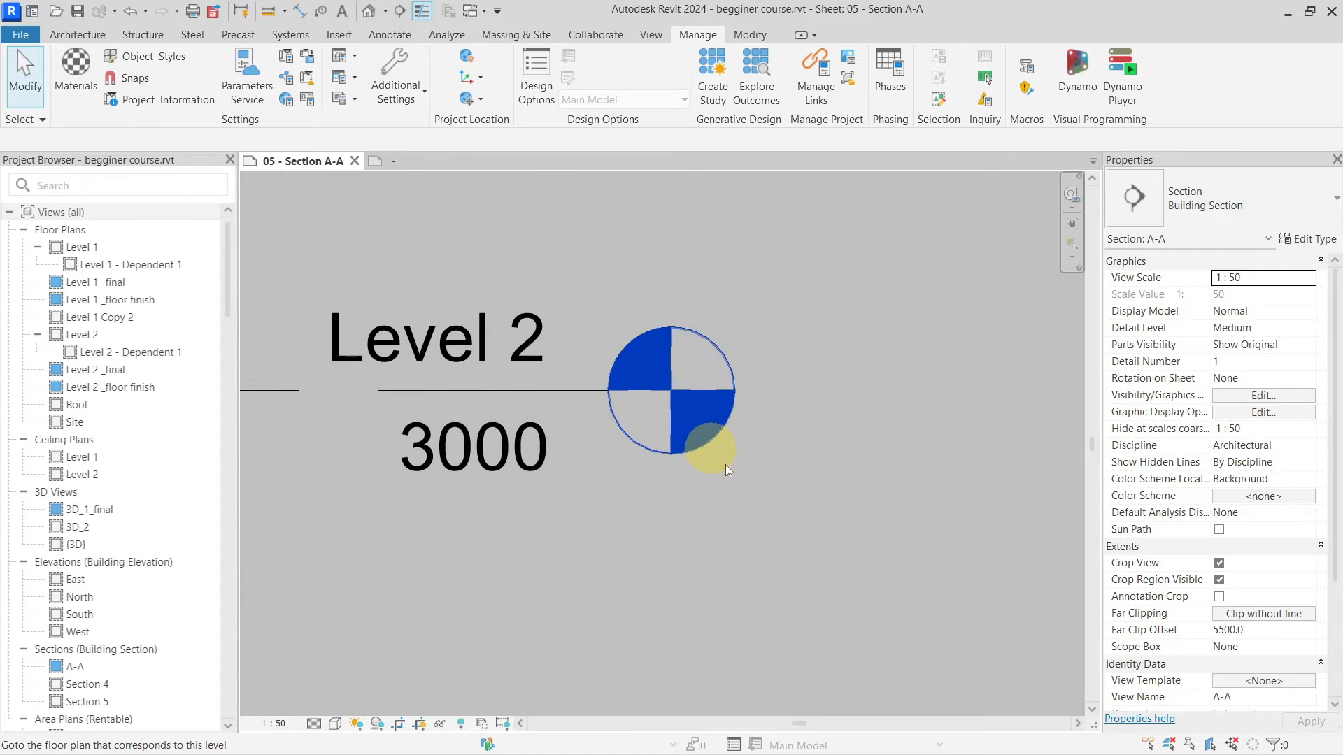
scroll(722, 486, "down", 3)
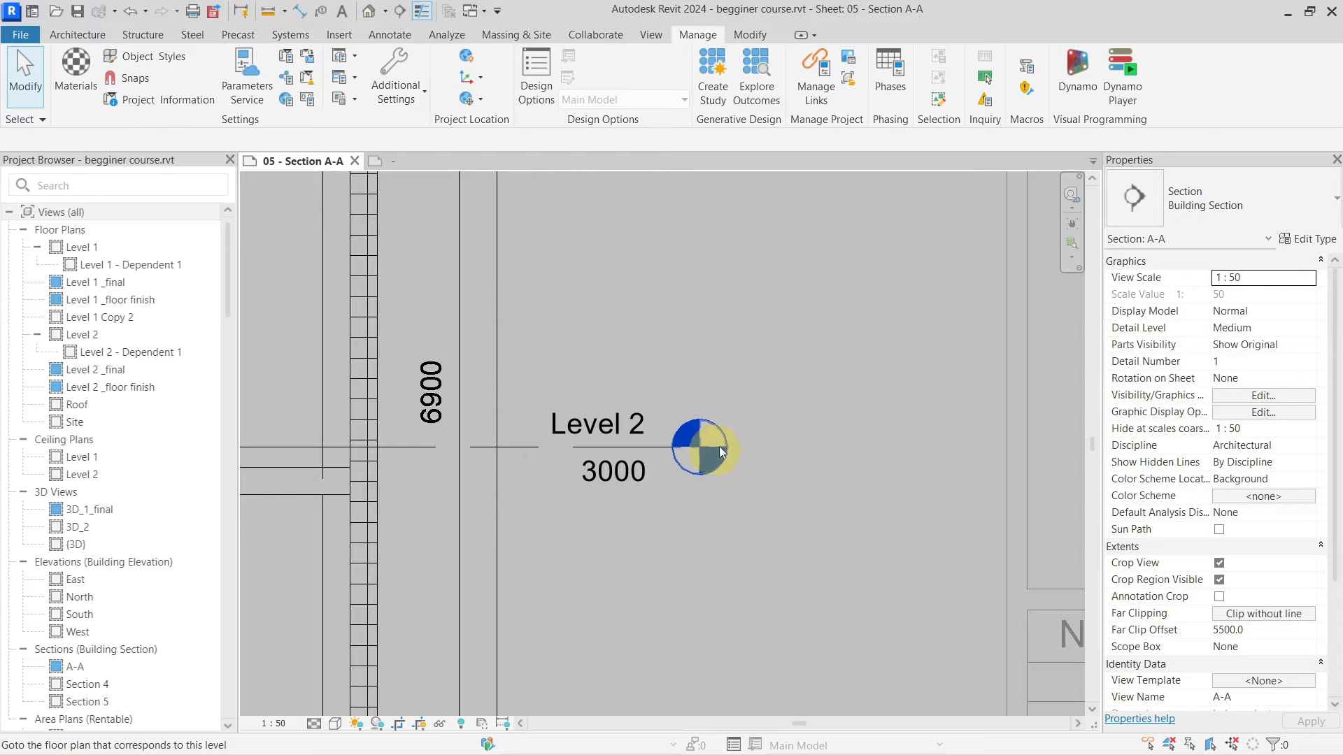
scroll(736, 447, "up", 2)
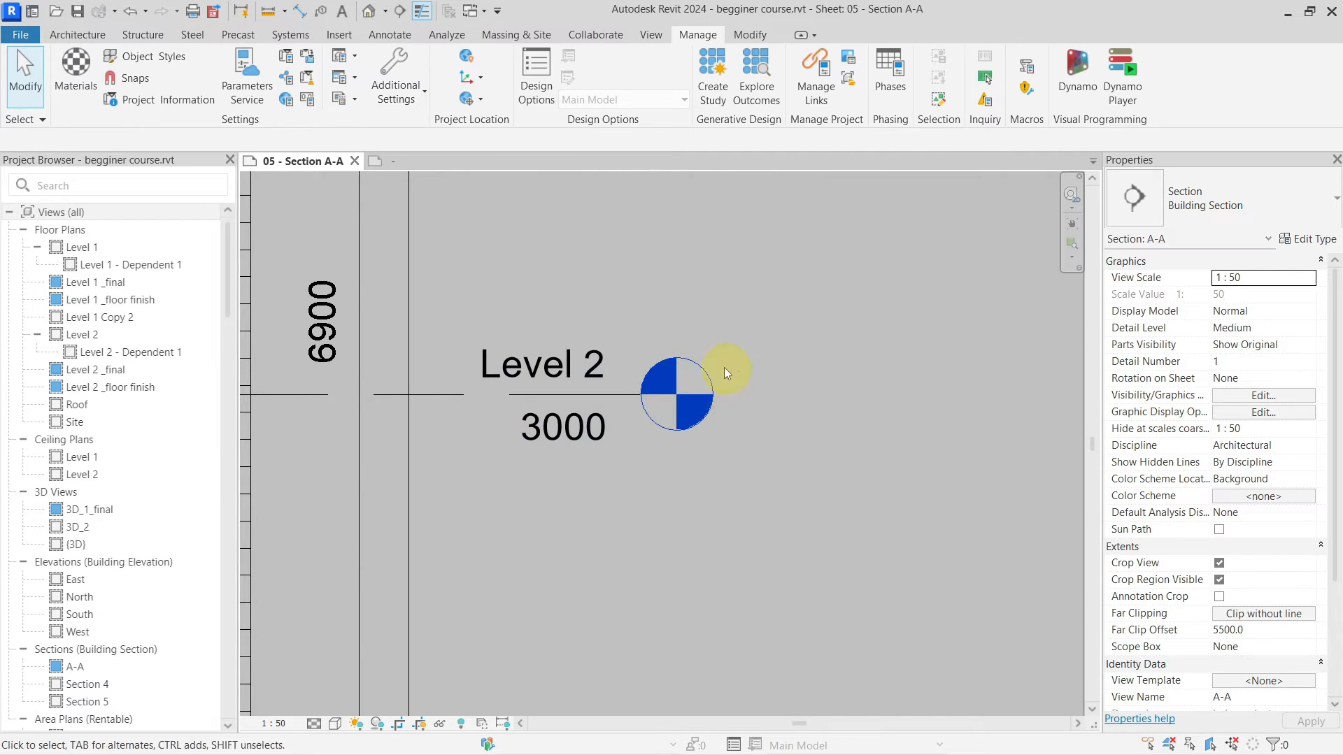
Step: Follow the Level 2 head's link to its floor plan, inspect the section marker there, and close the plan
double_click(693, 413)
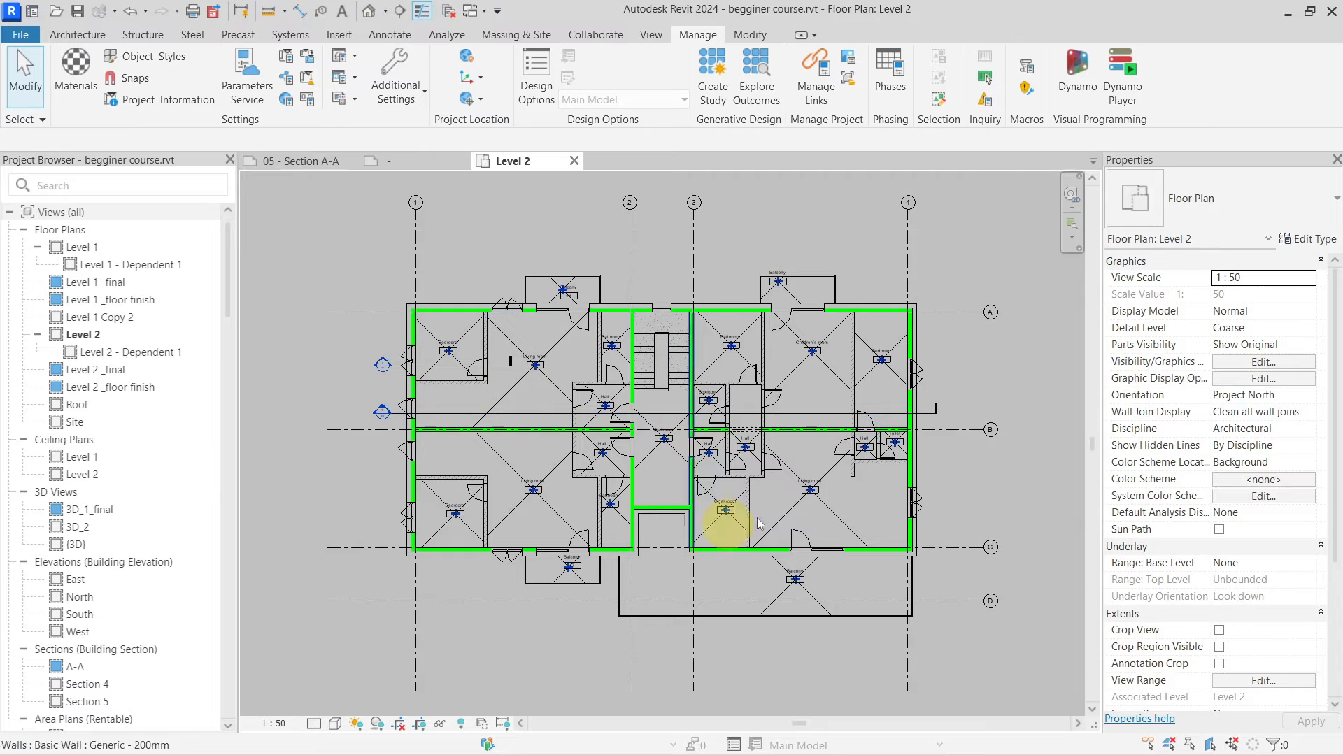
scroll(364, 418, "up", 8)
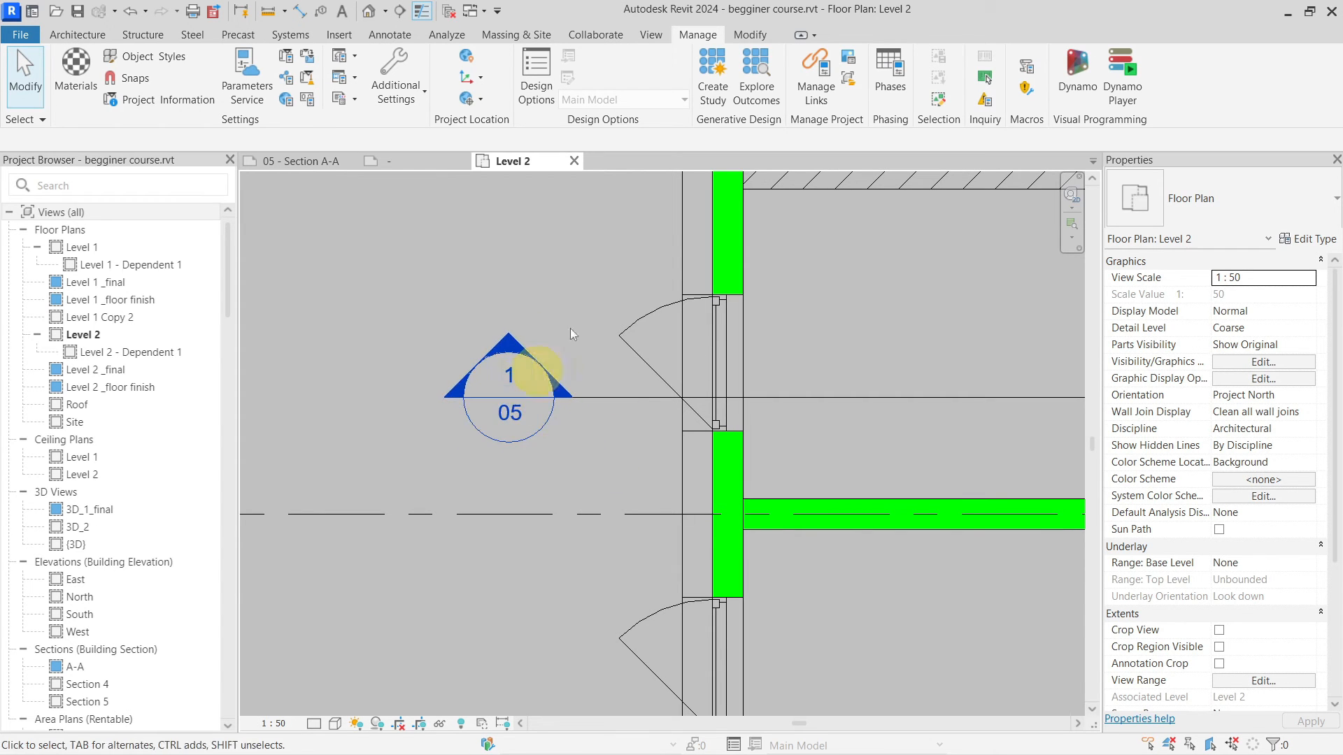
left_click(575, 161)
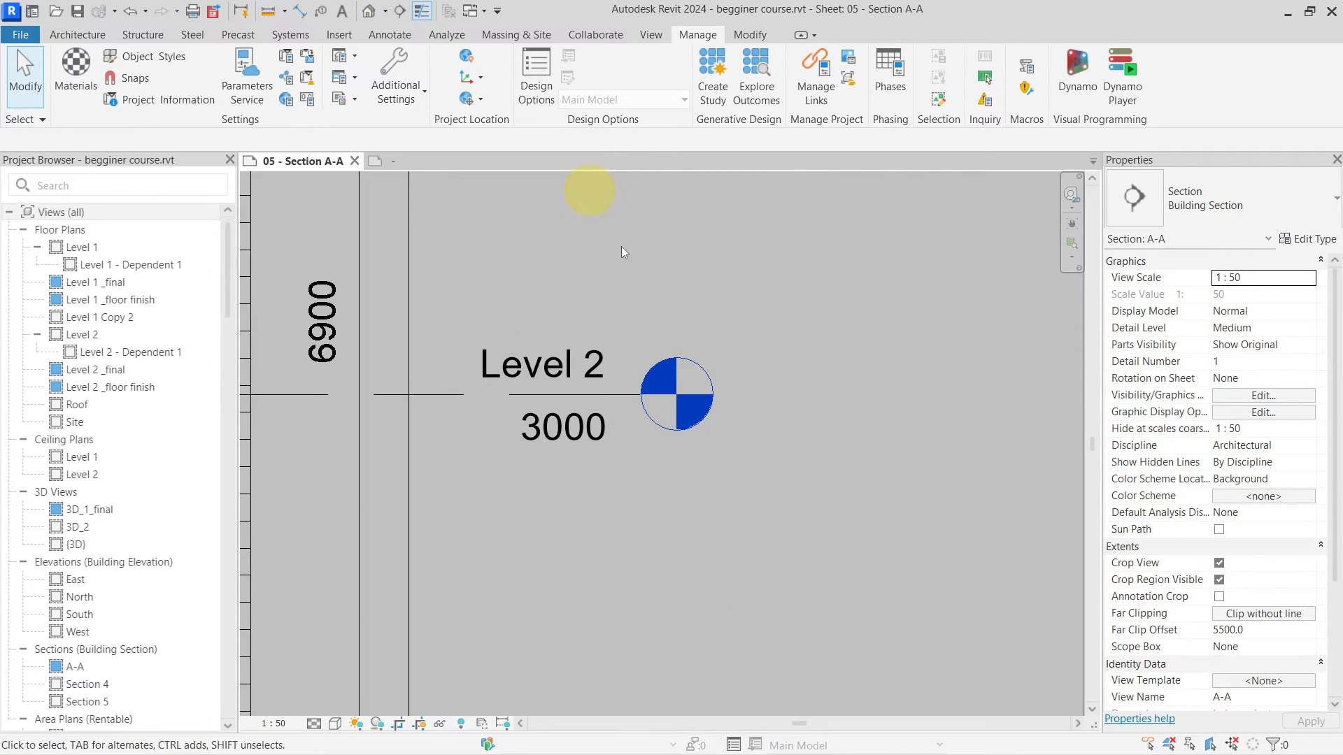
Step: Check the level heads along Section A-A once more and deactivate the section view to return to sheet 05
scroll(675, 315, "down", 3)
scroll(720, 377, "down", 3)
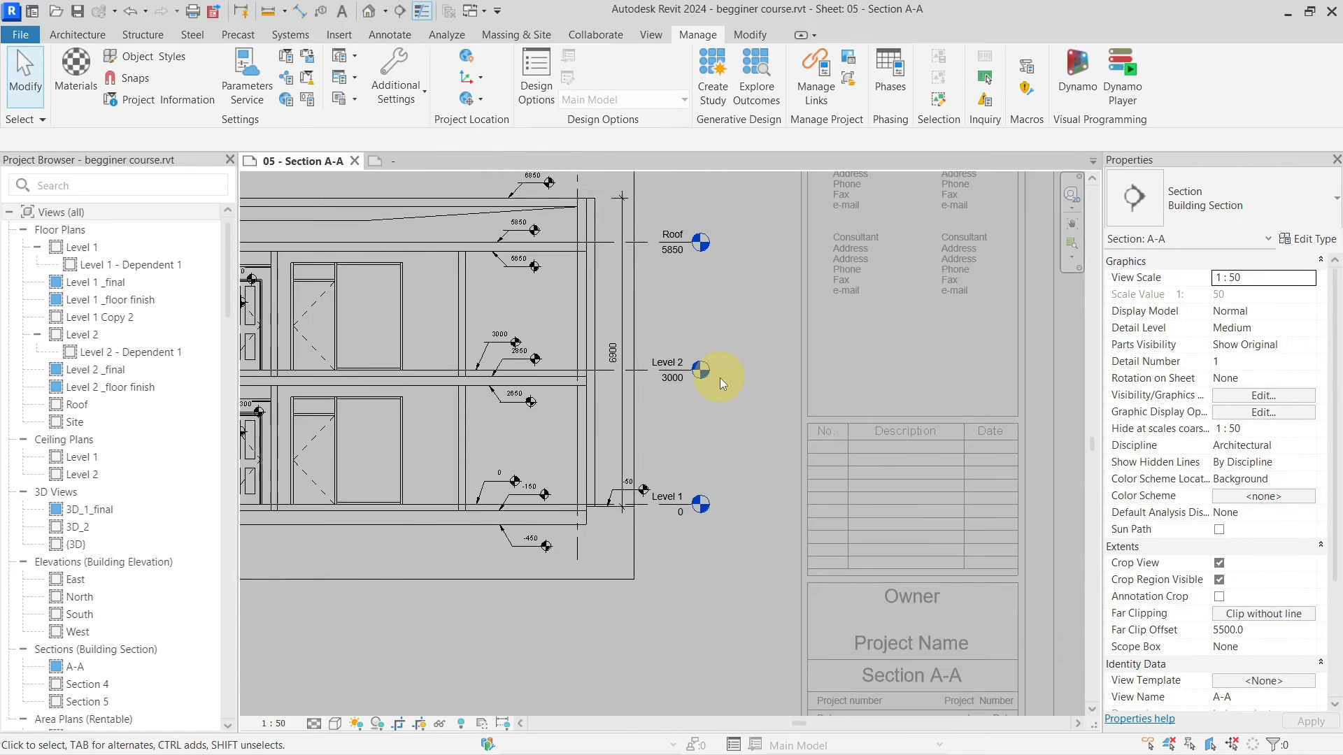
scroll(720, 378, "up", 3)
scroll(720, 377, "up", 2)
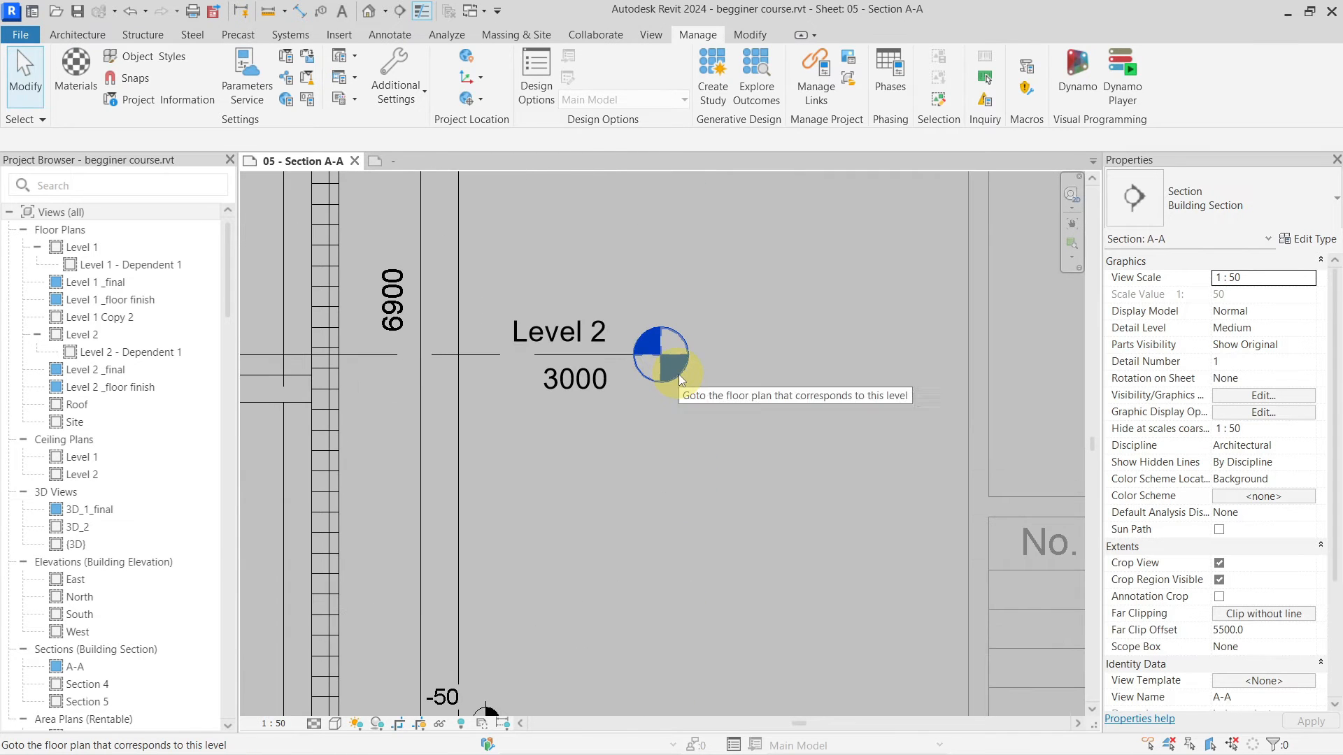
scroll(720, 397, "down", 3)
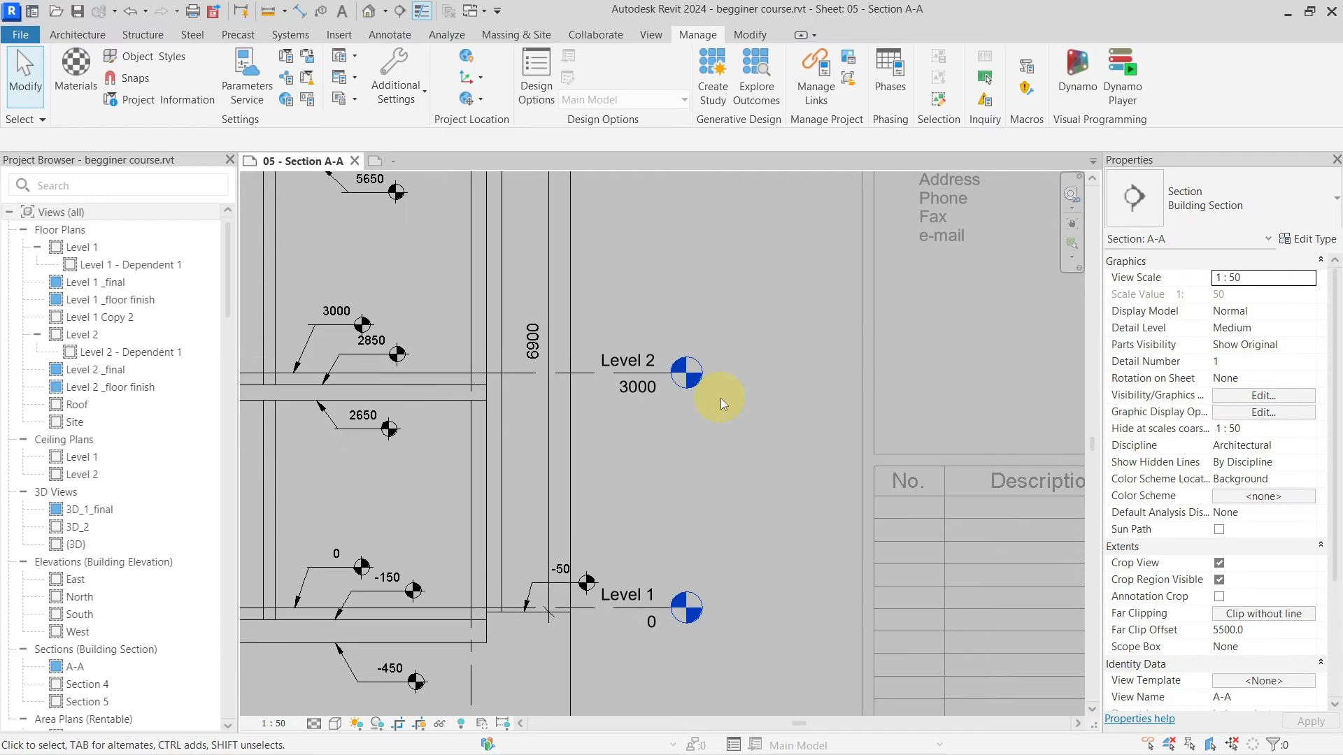
scroll(740, 424, "down", 4)
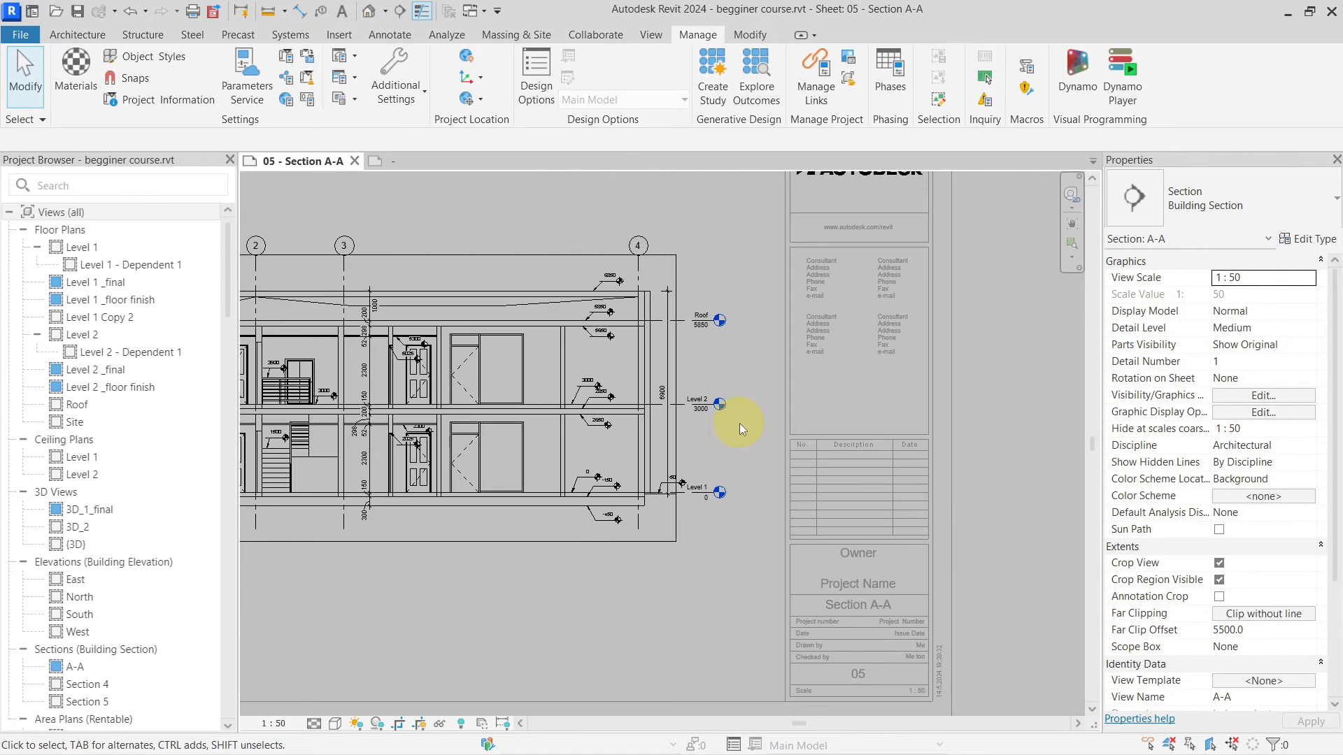
double_click(993, 379)
scroll(729, 372, "up", 1)
scroll(729, 370, "up", 1)
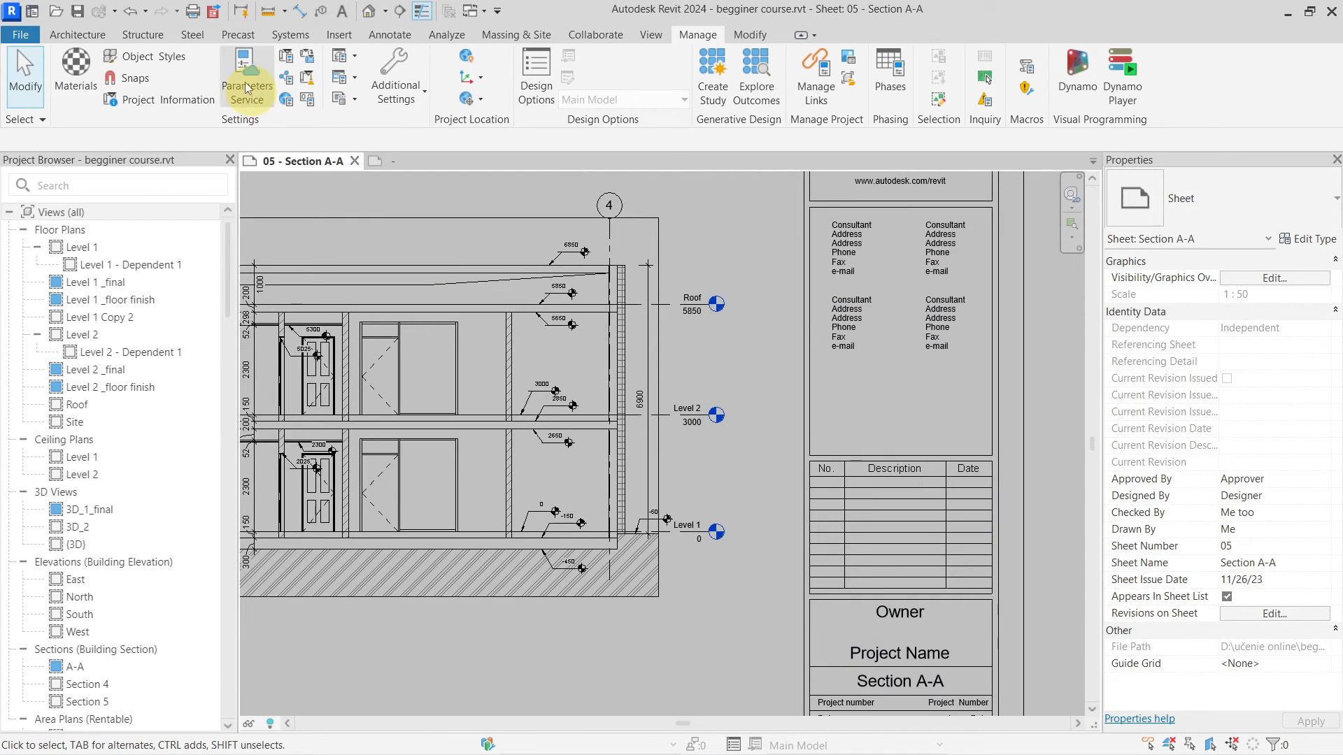
Step: Export the current sheet to PDF in D:\print\ with view links in blue enabled, without saving the settings, replacing the existing file
left_click(214, 11)
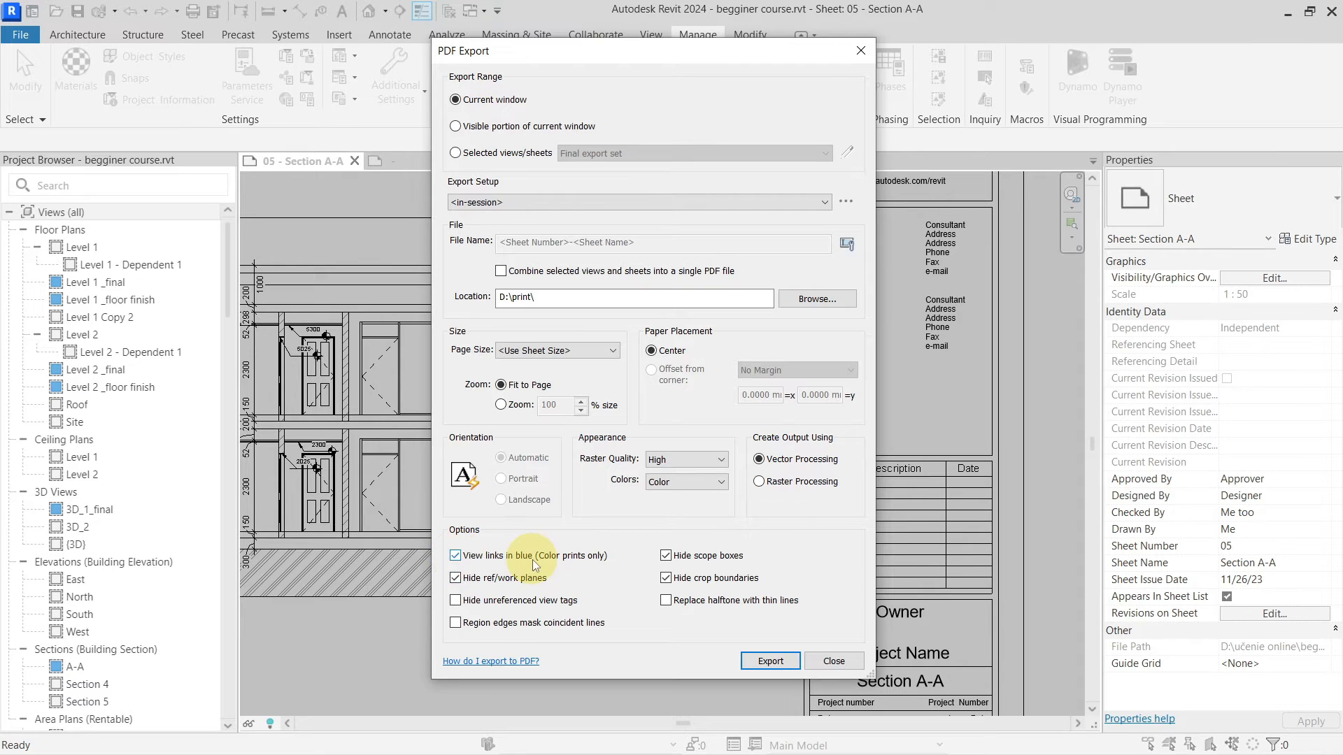
left_click(770, 661)
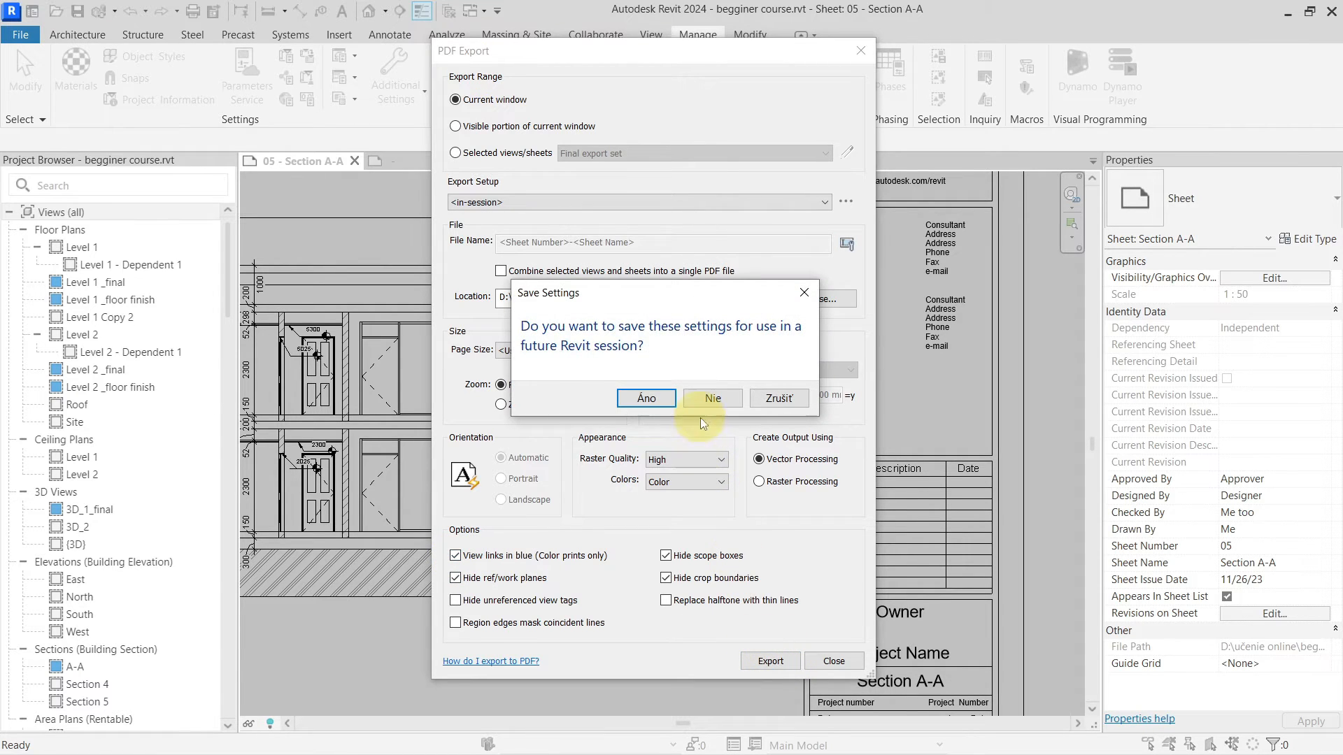
left_click(715, 404)
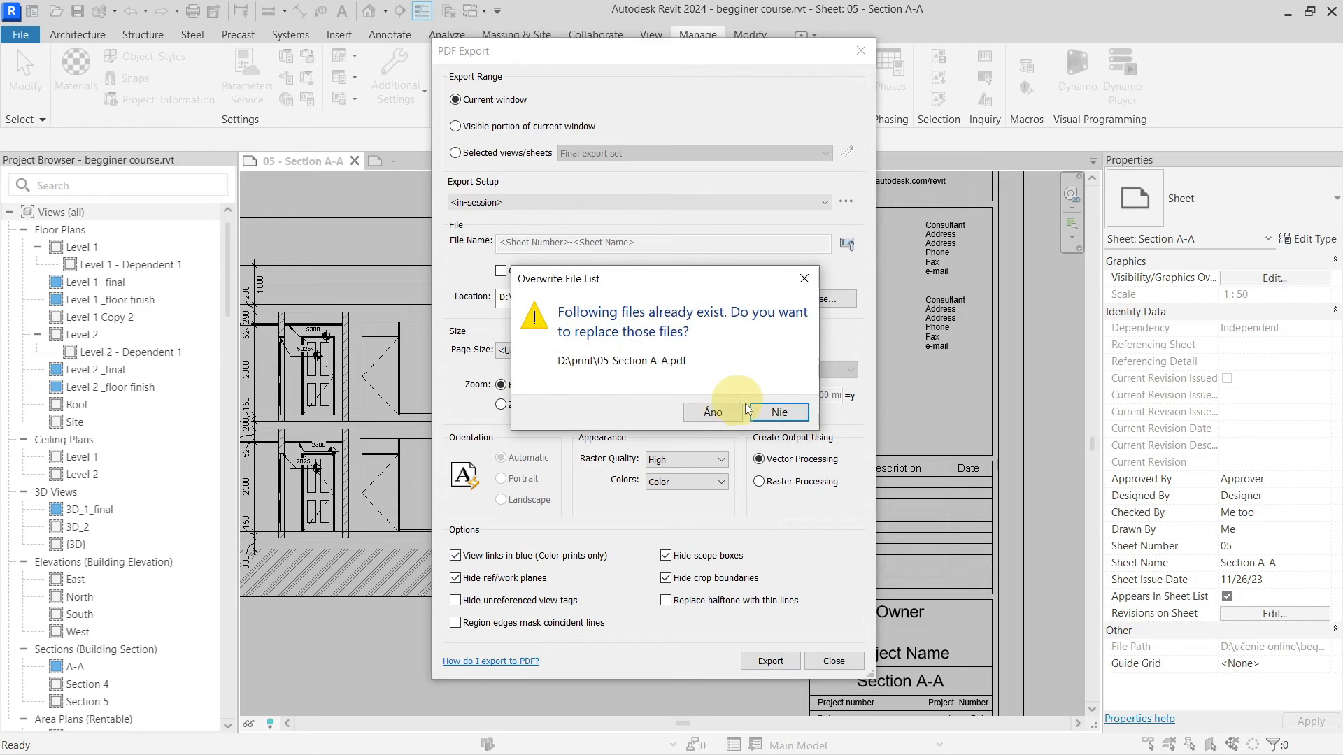
left_click(717, 413)
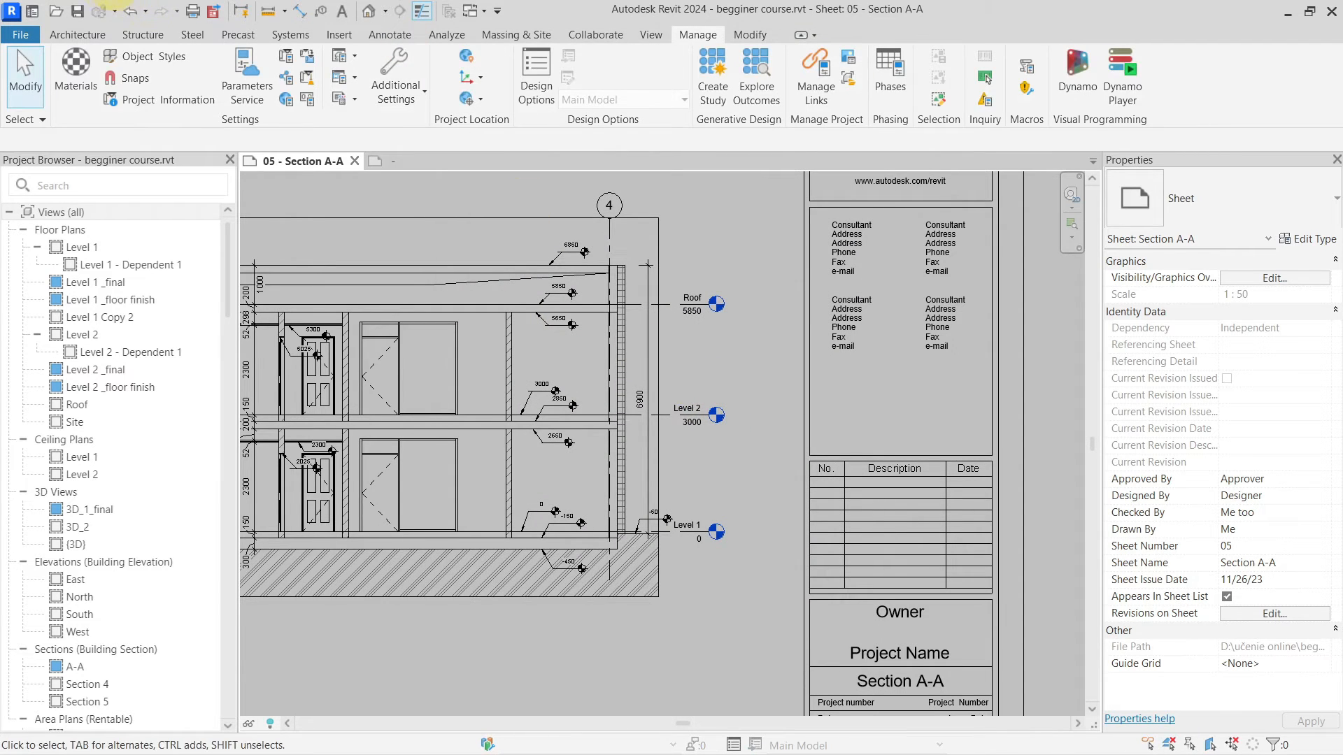
Step: Open 05-Section A-A.pdf from the print folder, inspect the color of the level heads, and return to Revit
left_click(98, 1)
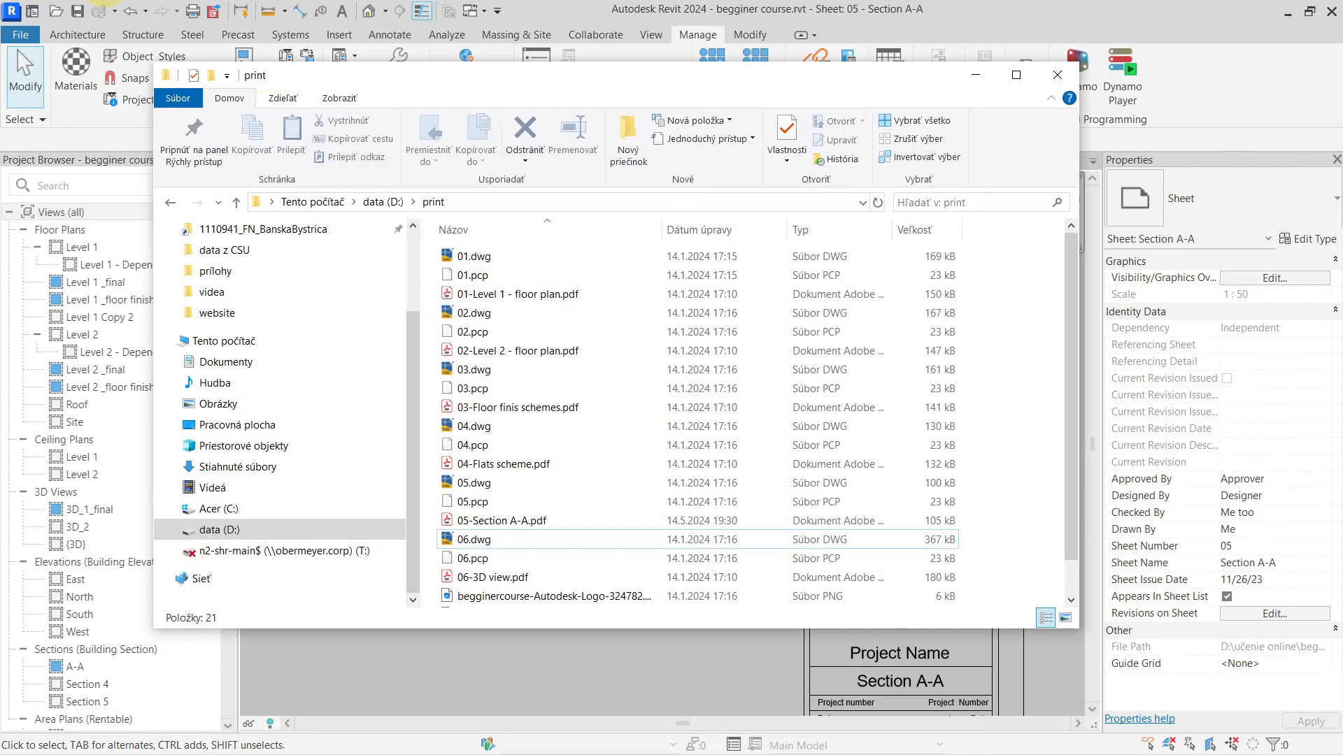
double_click(536, 517)
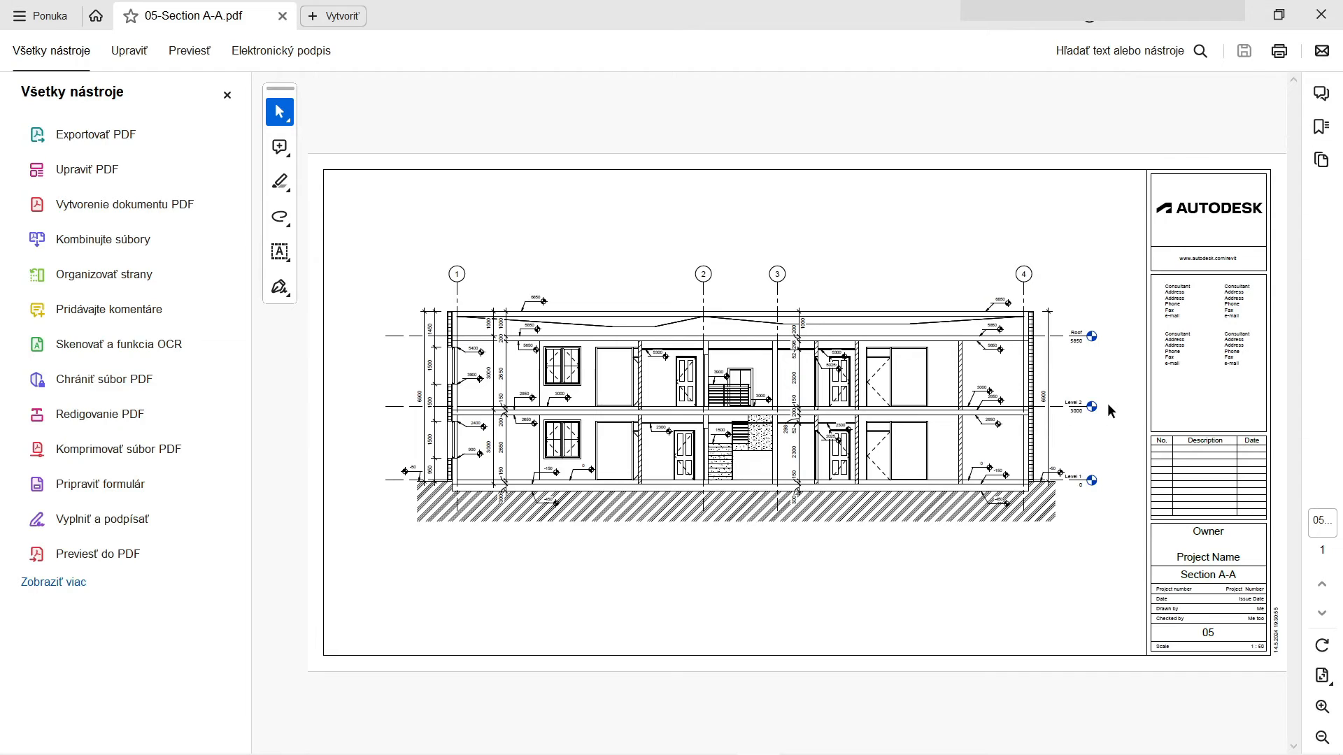
scroll(1111, 411, "up", 5, "ctrl")
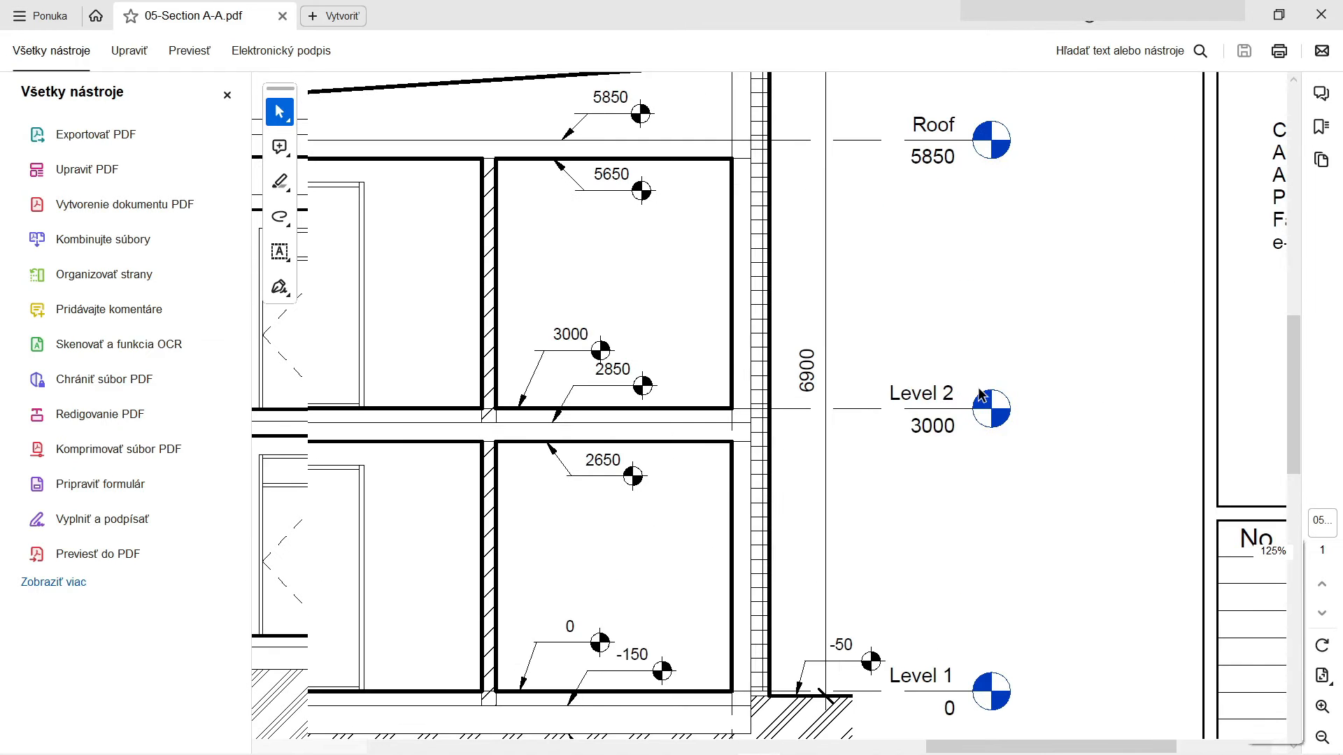
scroll(973, 393, "up", 3)
scroll(937, 579, "down", 4)
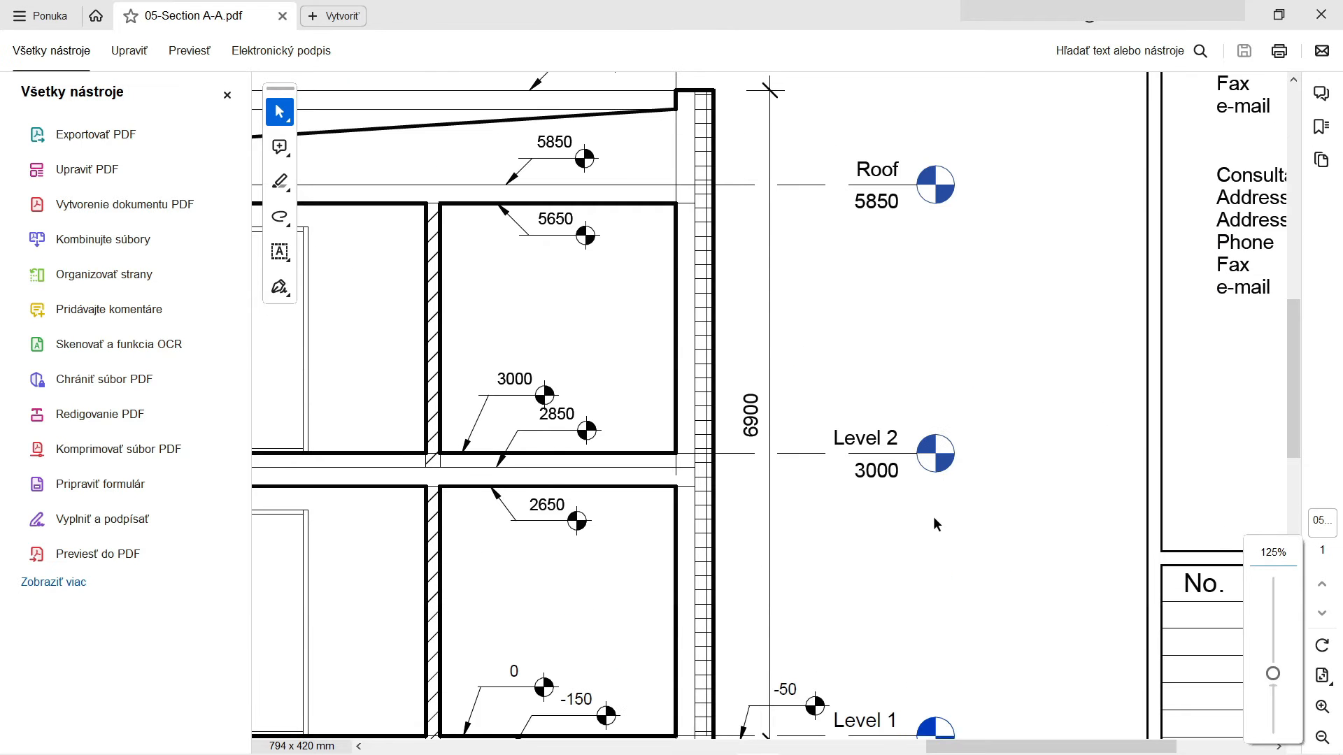
left_click(1231, 26)
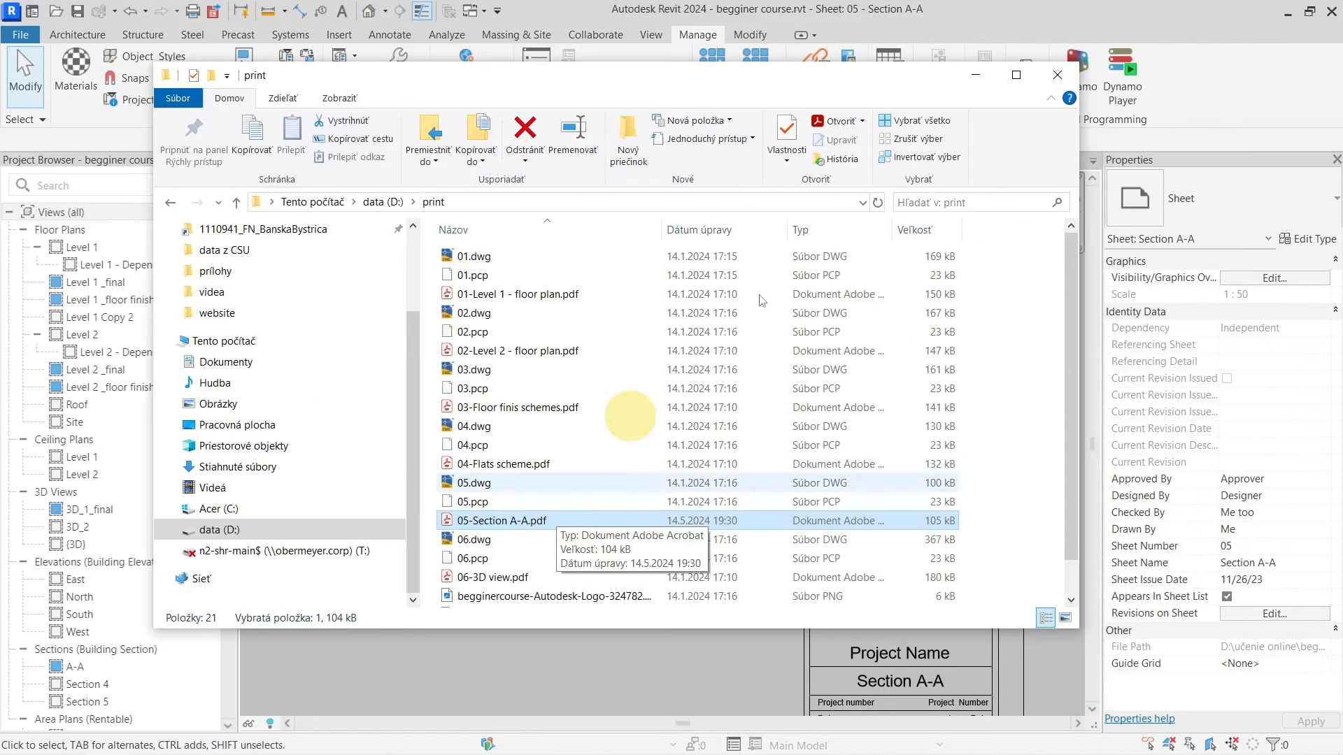
left_click(985, 73)
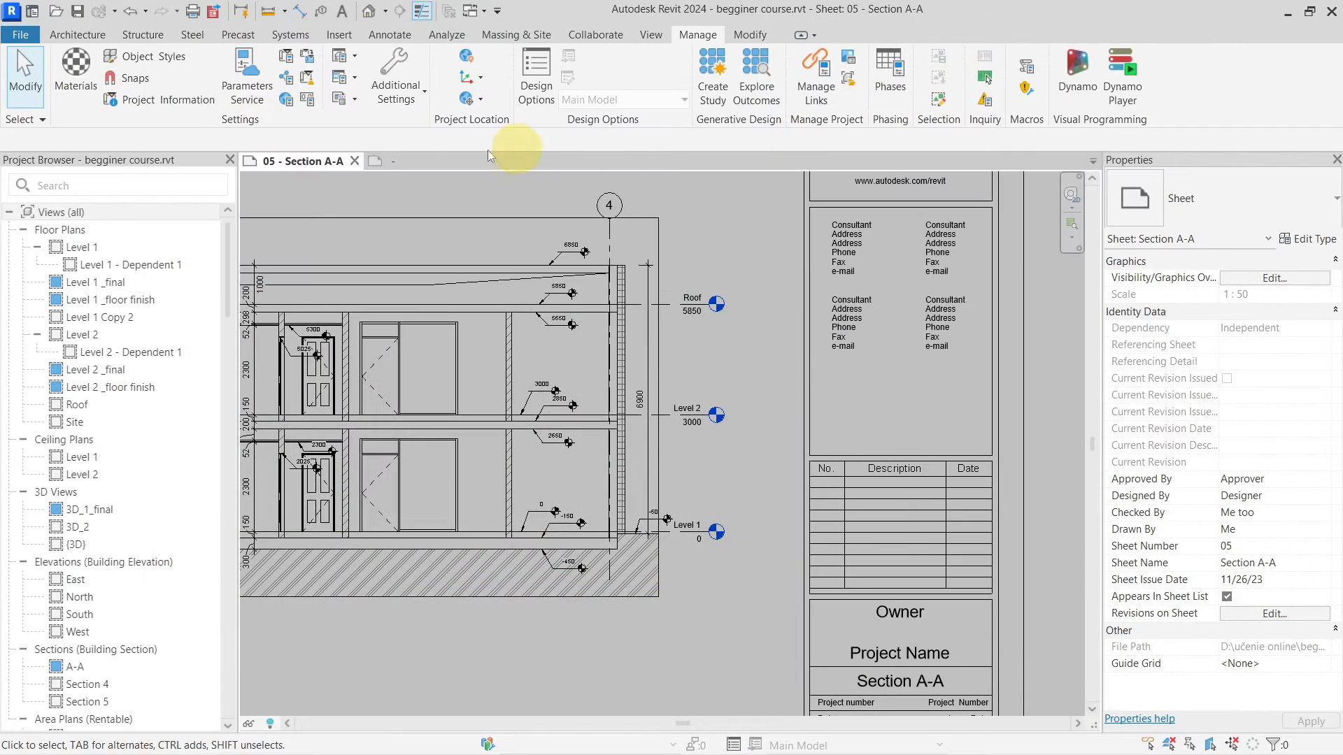
Step: Try to export the sheet to PDF with view links in blue turned off, without saving the settings, replacing the existing file
left_click(214, 10)
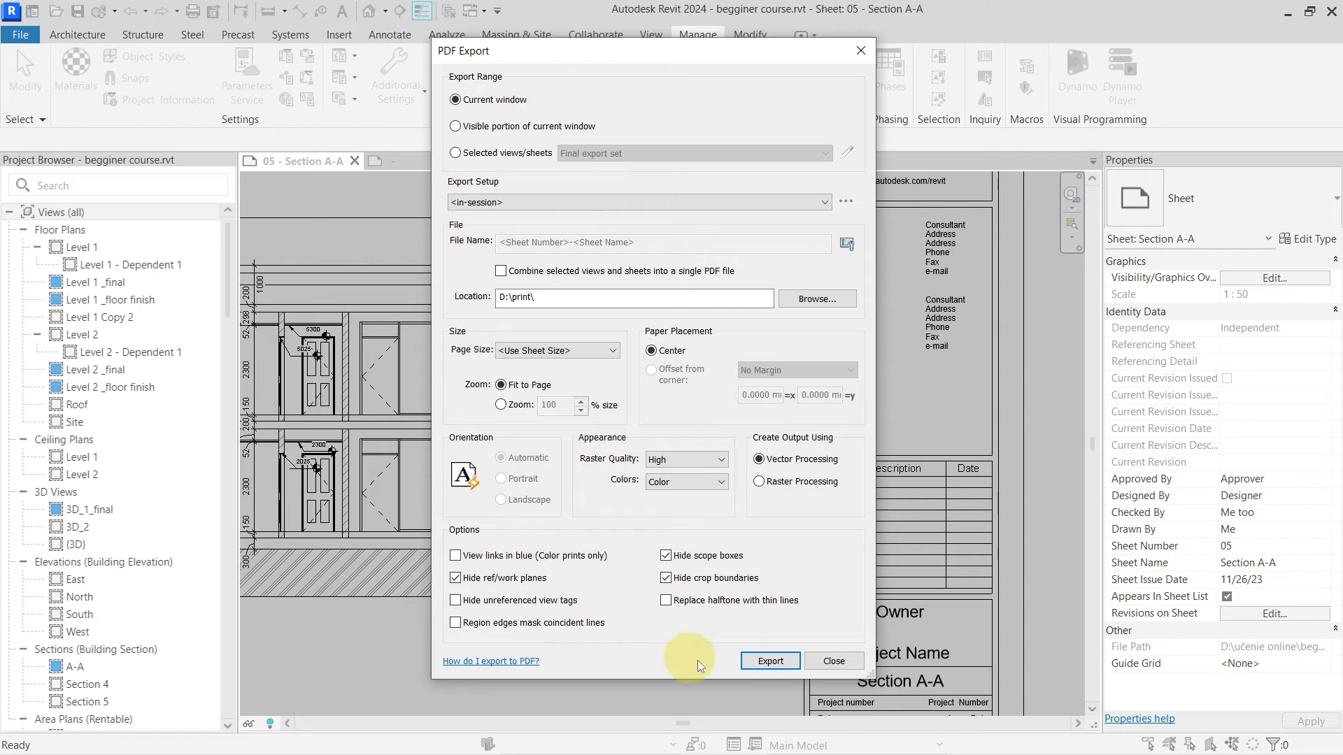
left_click(768, 661)
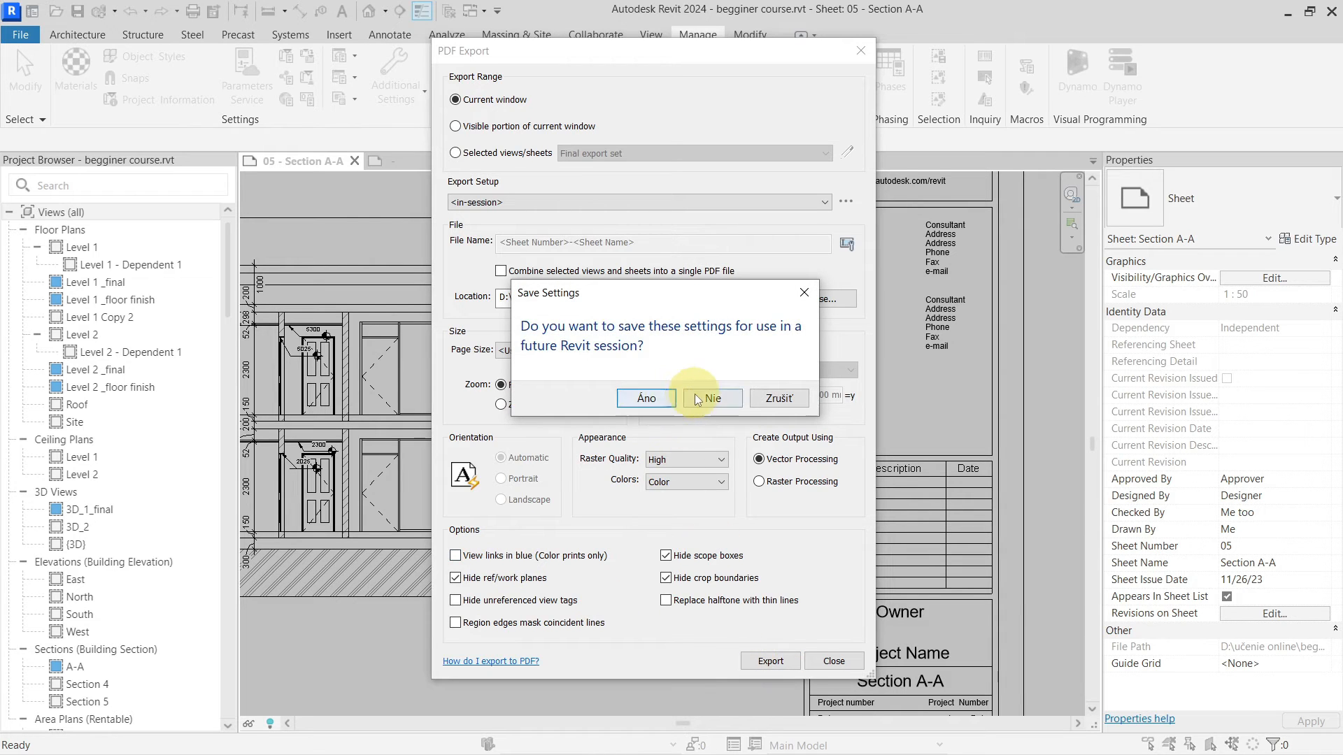
left_click(697, 399)
left_click(695, 410)
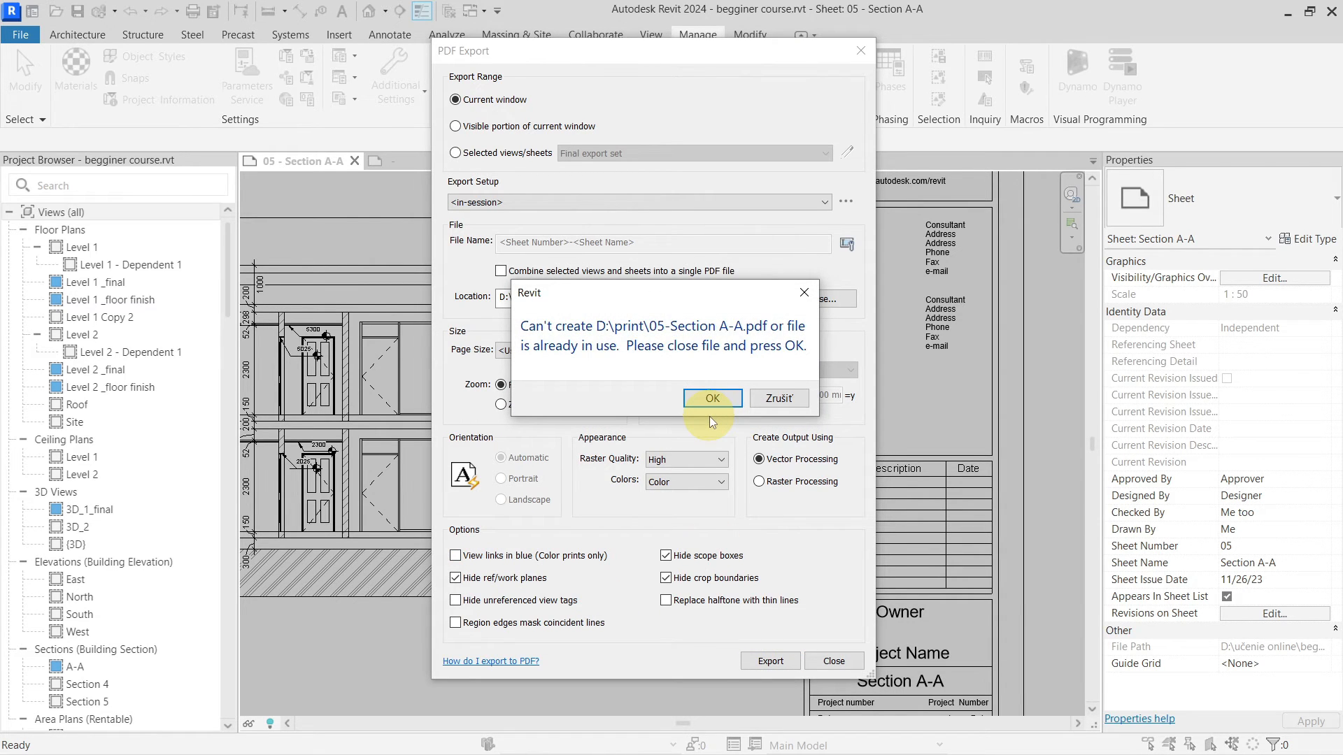
left_click(755, 403)
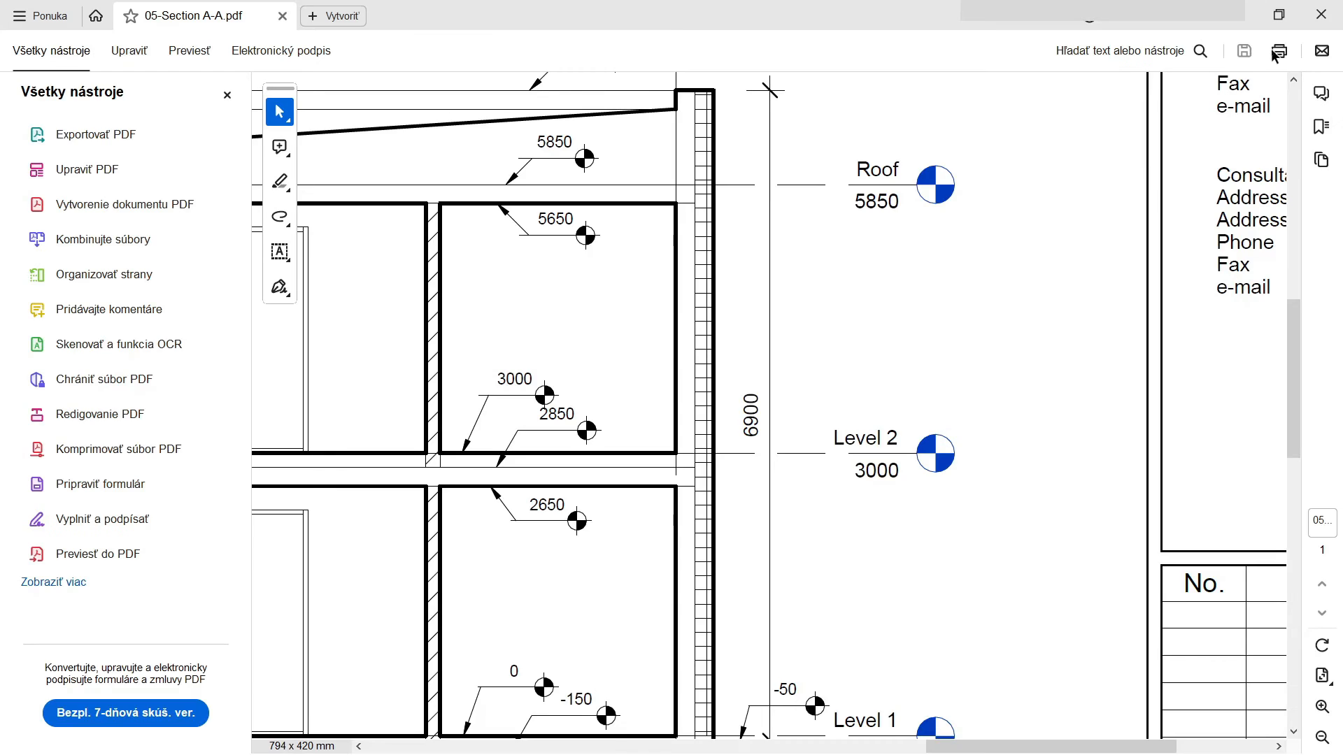
Step: Close the open 05-Section A-A.pdf and export the current sheet to PDF again, replacing the existing file
left_click(770, 461)
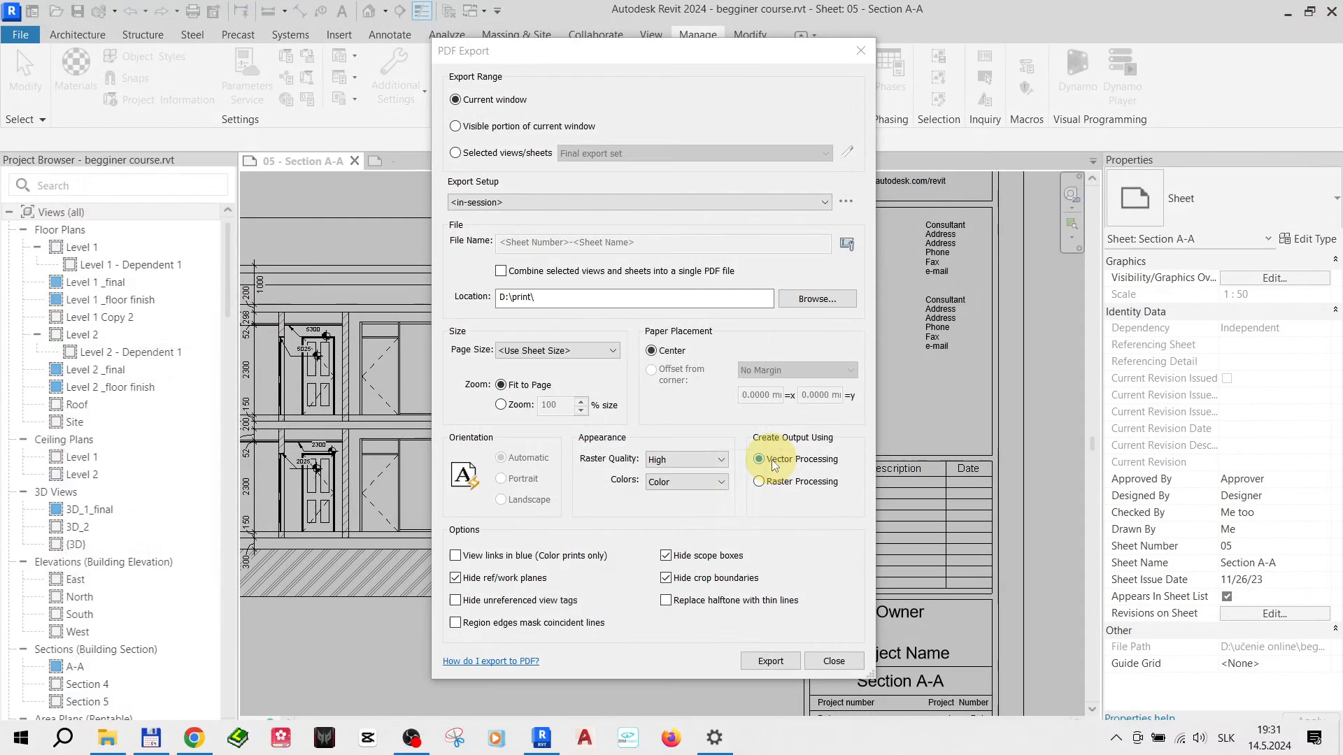
left_click(770, 661)
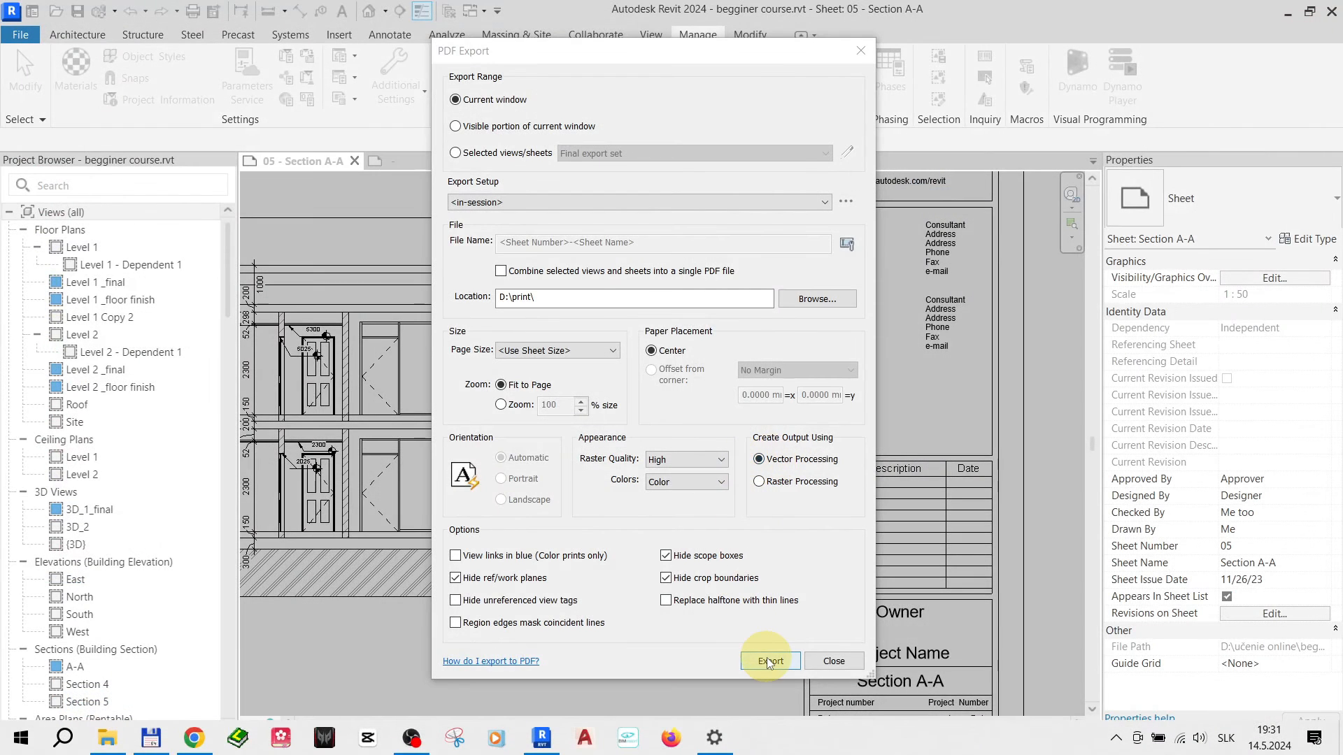
left_click(723, 413)
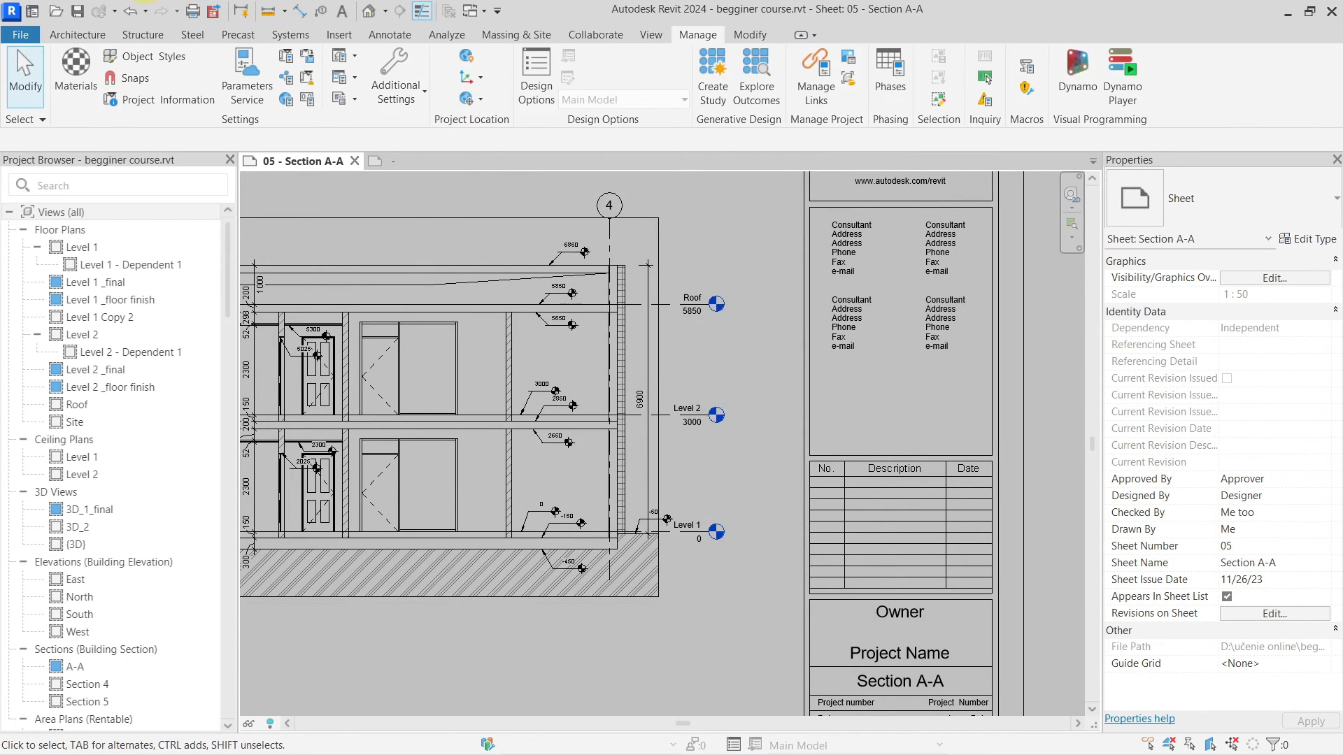
Step: Open the newly exported 05-Section A-A.pdf from the print folder to check the level head color
left_click(145, 0)
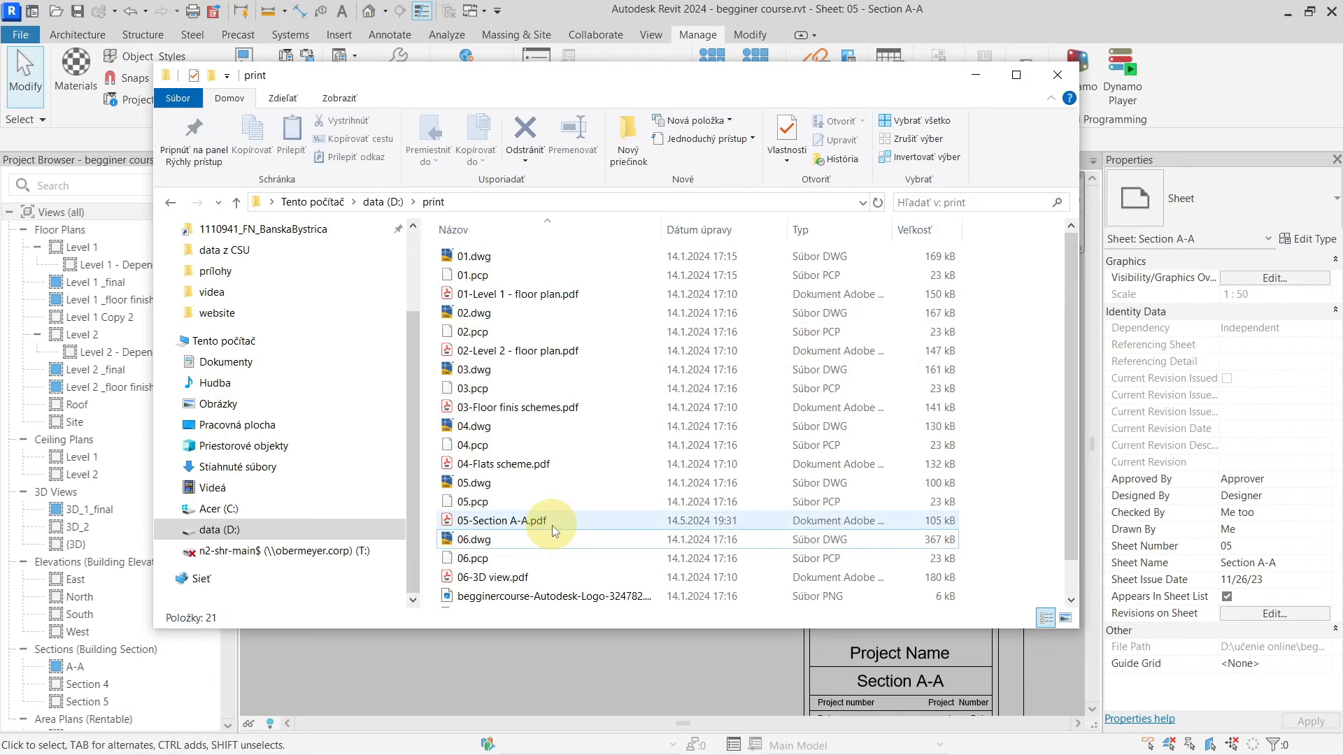
double_click(552, 526)
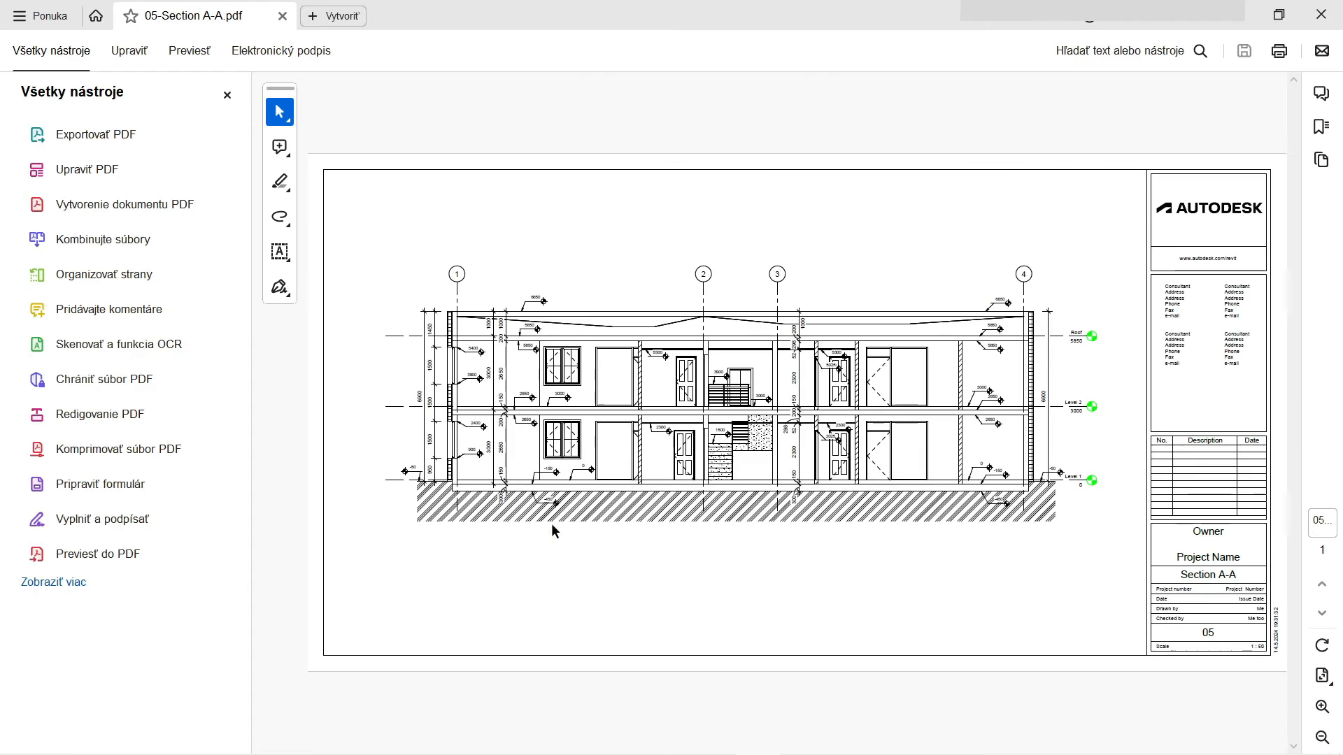
Step: Examine the colors of the Roof, Level 2 and Level 1 heads in the exported PDF and return to Revit
scroll(1094, 359, "up", 3, "ctrl")
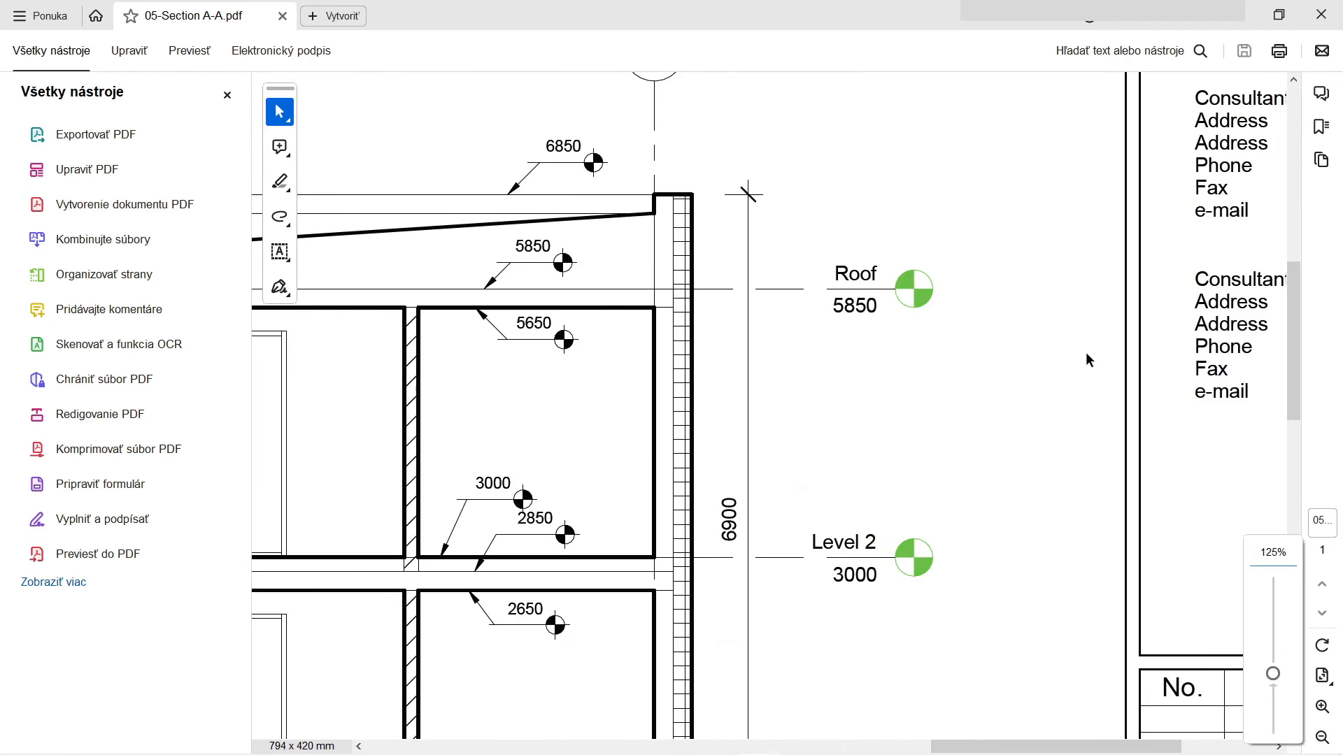
scroll(1088, 357, "up", 2, "ctrl")
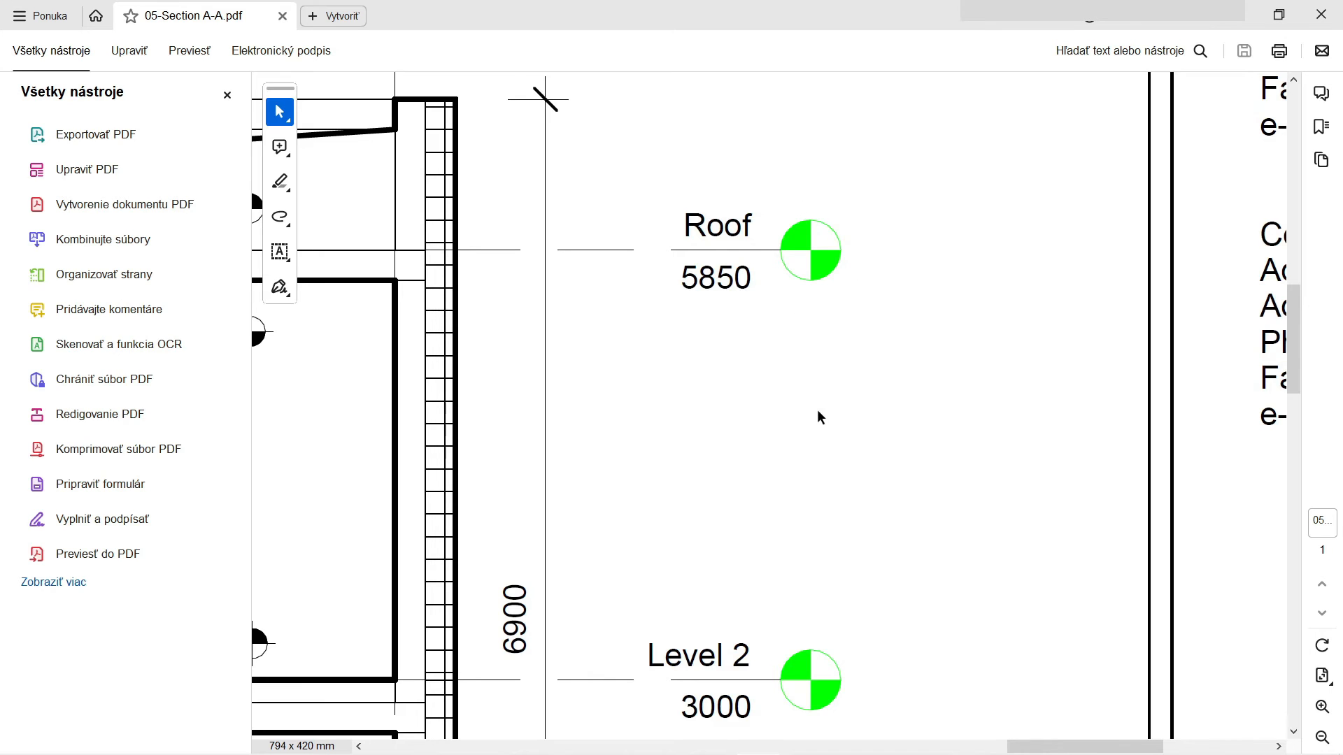
scroll(807, 403, "down", 4)
scroll(808, 403, "down", 4)
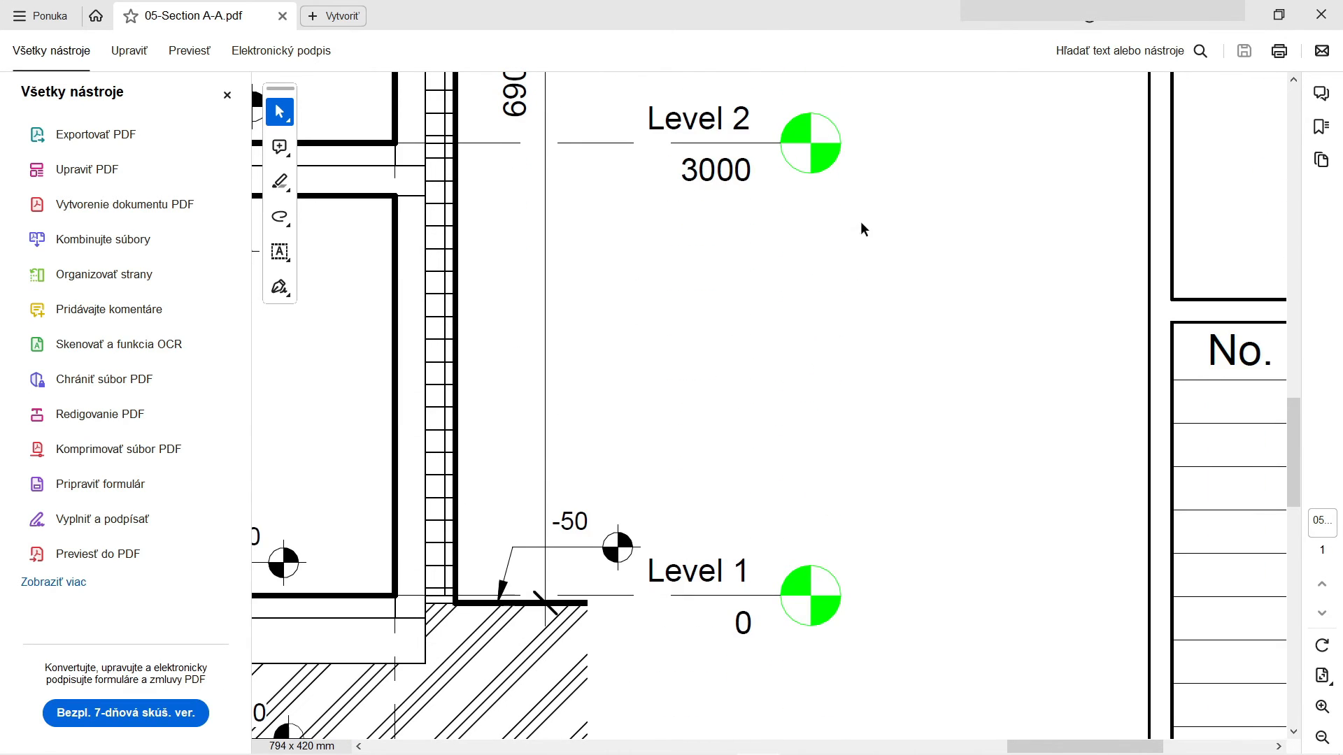
left_click(1233, 20)
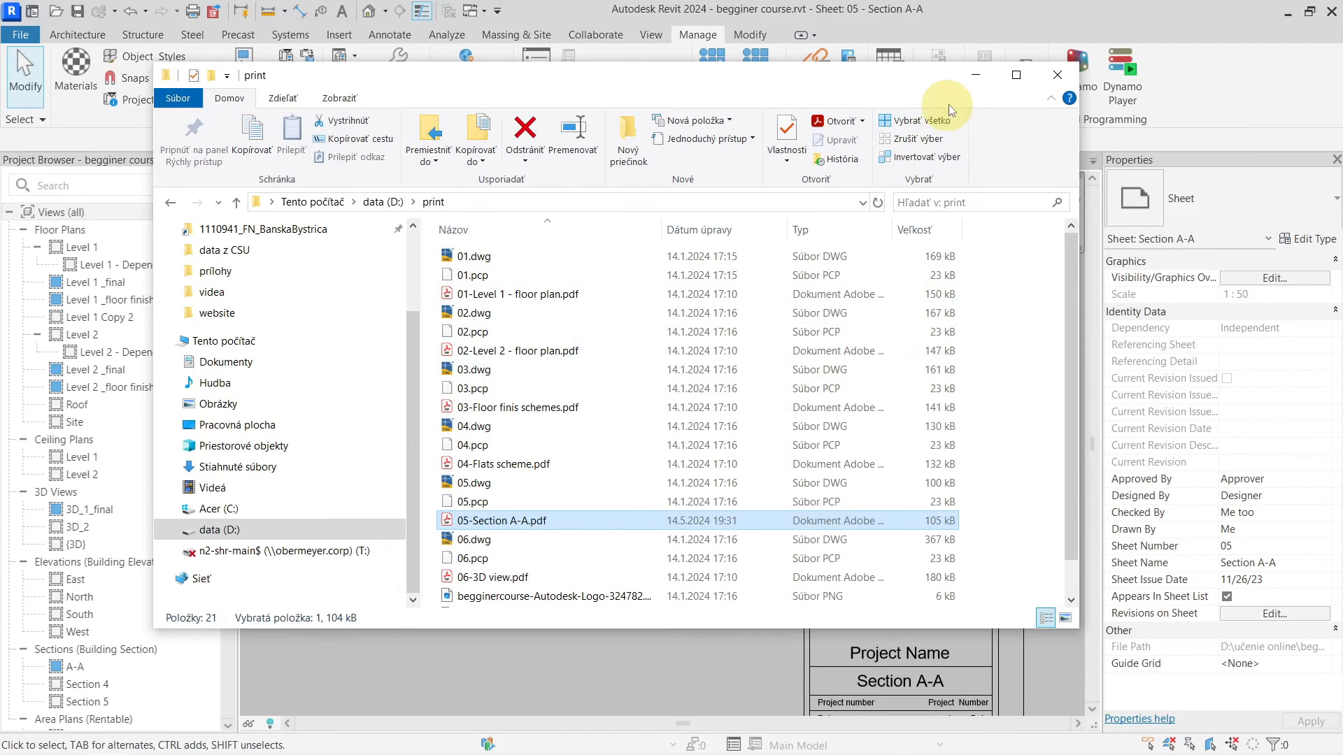
left_click(951, 75)
Step: Inspect the Level 2 head on the sheet and browse the annotation object styles for the level categories, closing them without changes
scroll(742, 423, "up", 6)
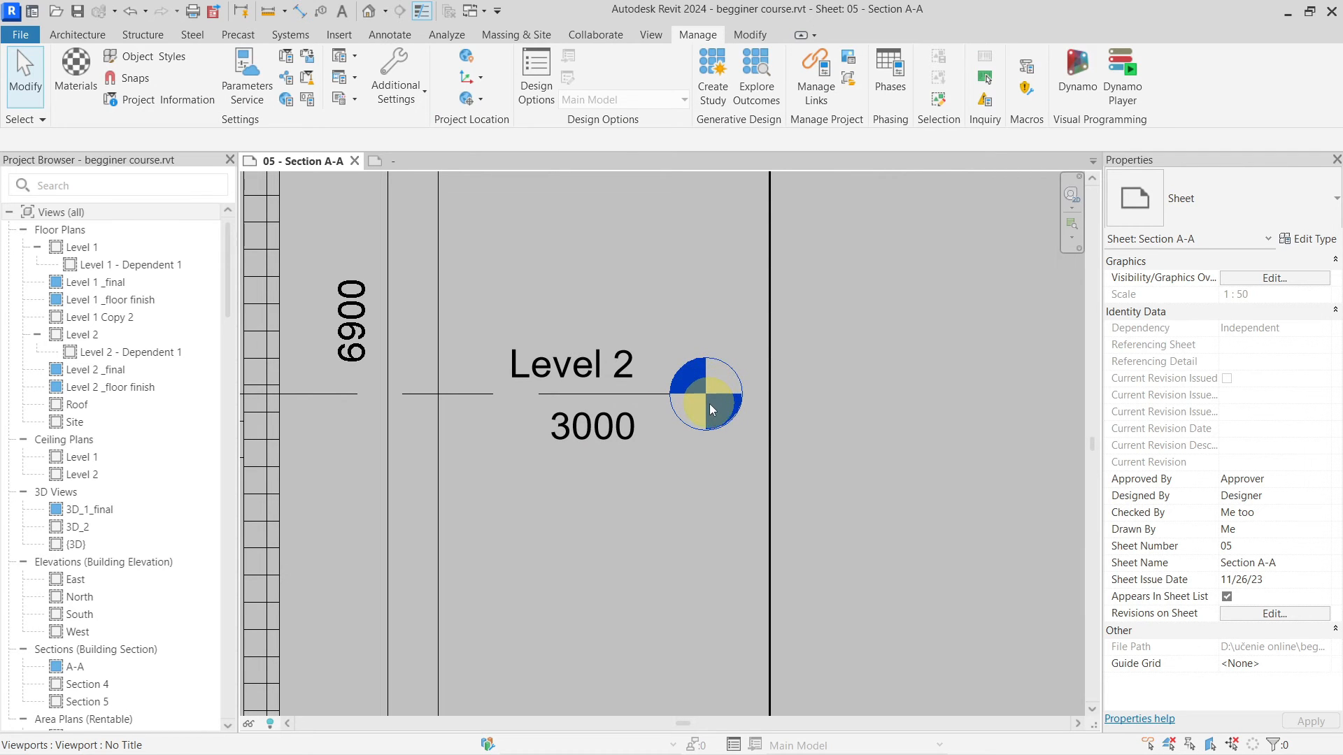
scroll(719, 404, "down", 5)
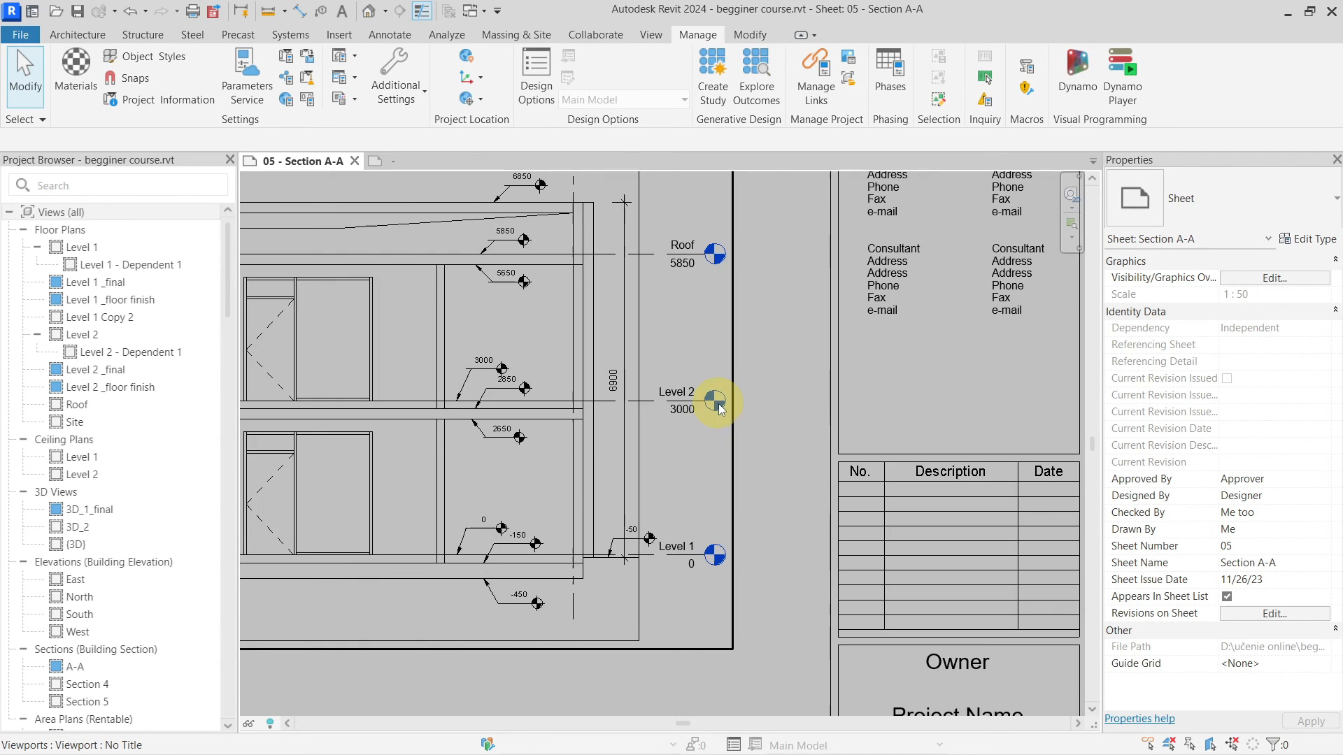
scroll(719, 406, "up", 5)
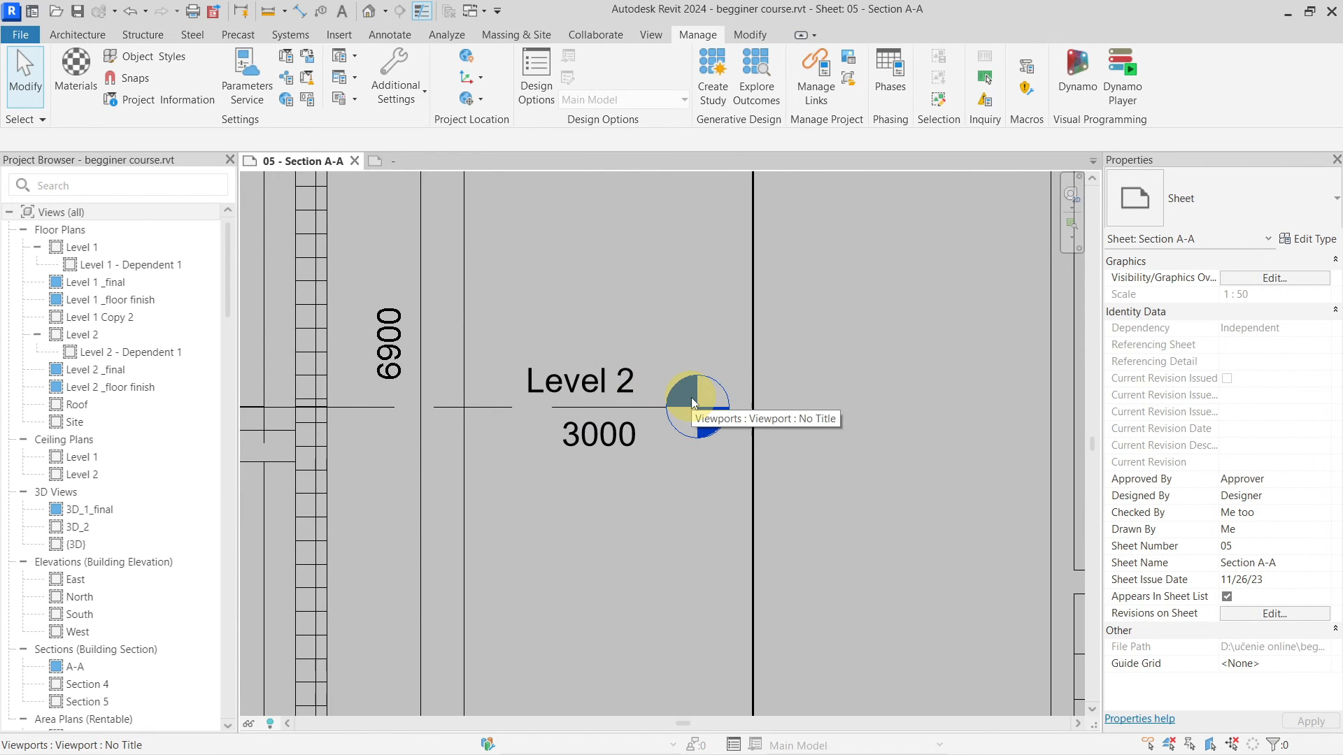
left_click(164, 59)
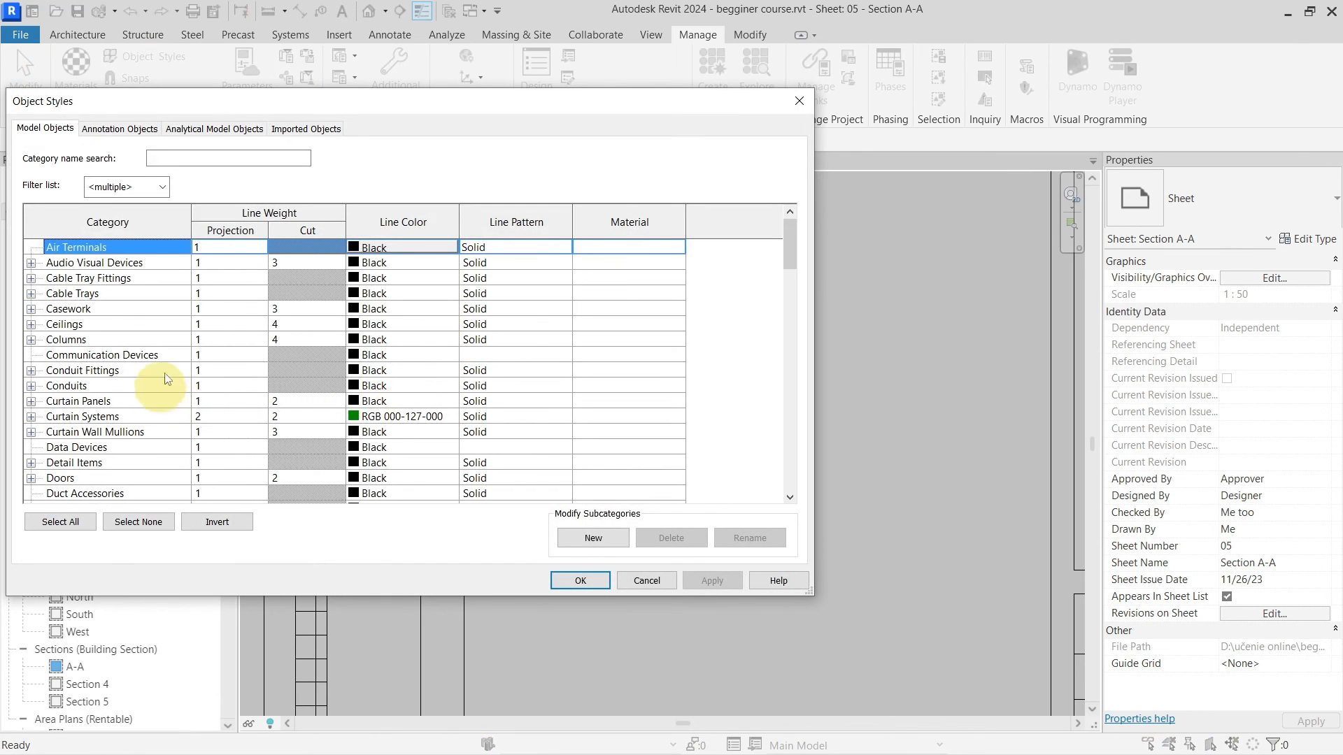
left_click(130, 129)
left_click(175, 340)
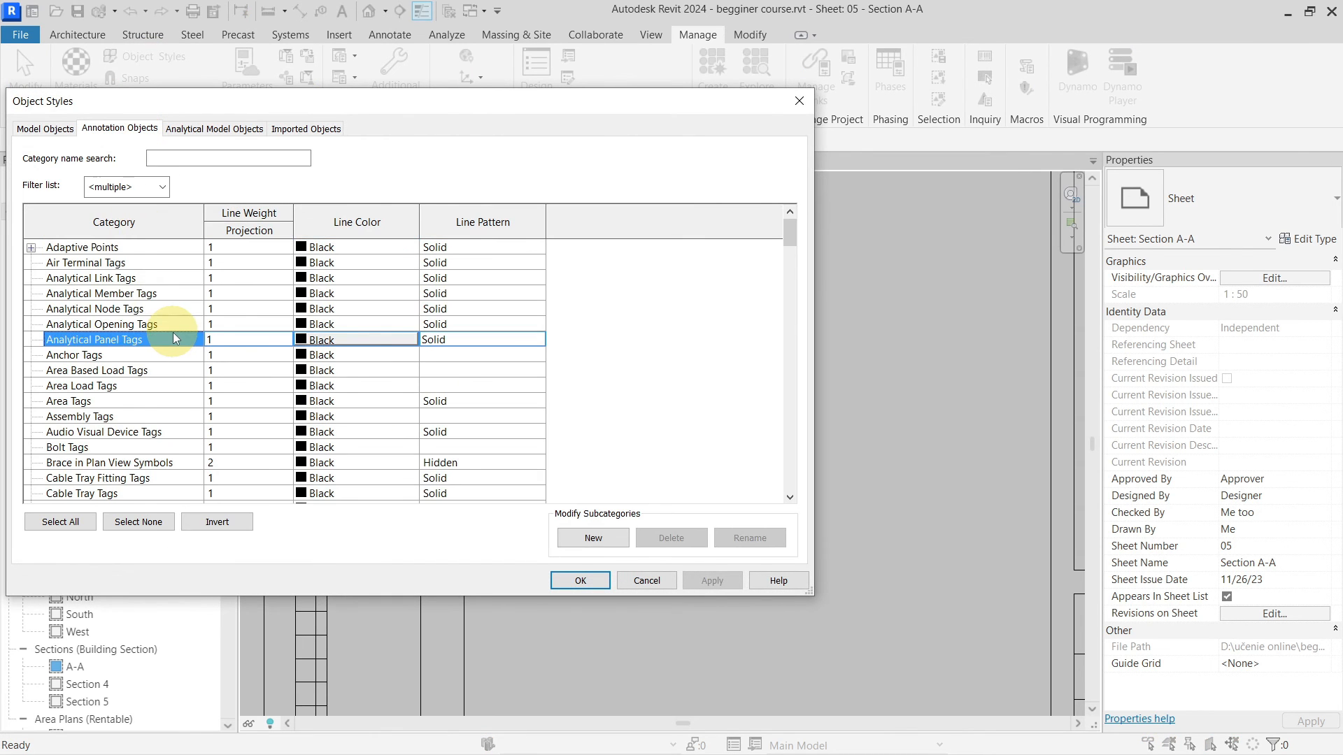
key("l")
scroll(172, 420, "down", 1)
key("Escape")
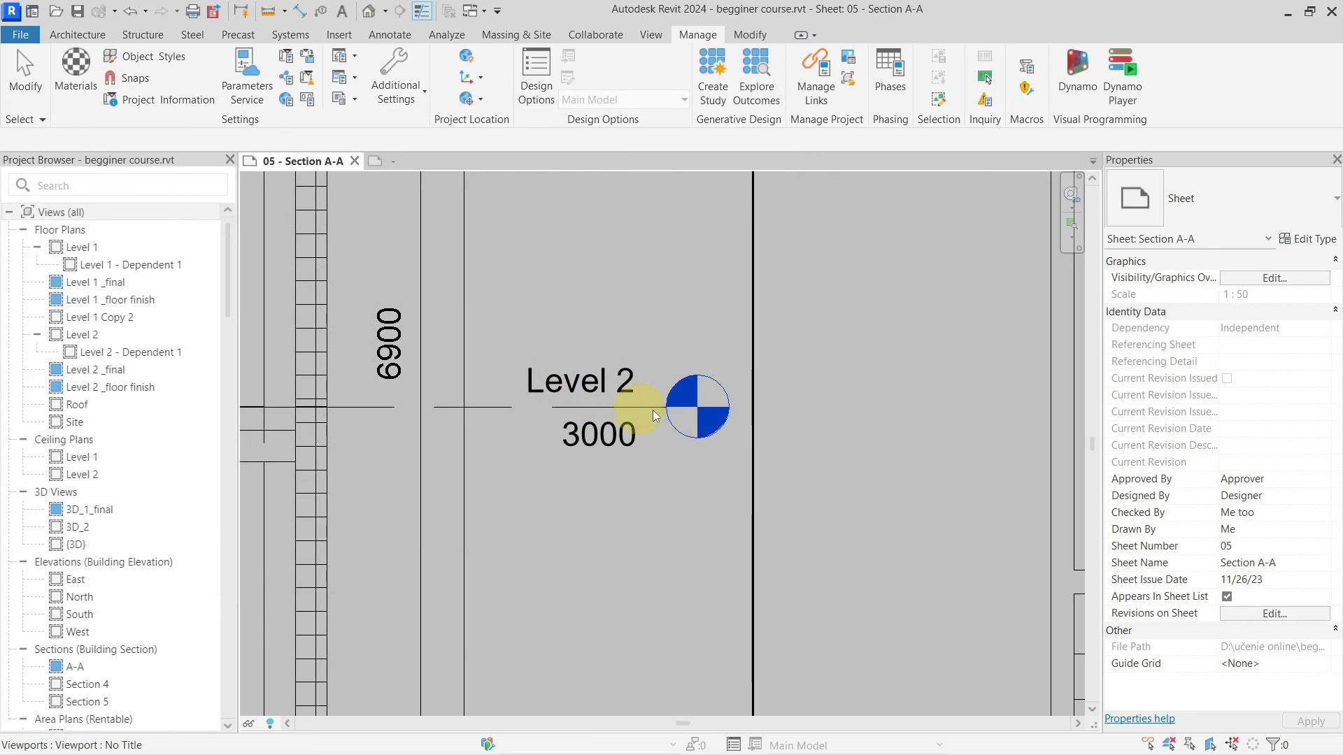
Step: Activate the section view on the sheet and copy the Level 2 line upward to an elevation of 4000
scroll(744, 439, "down", 2)
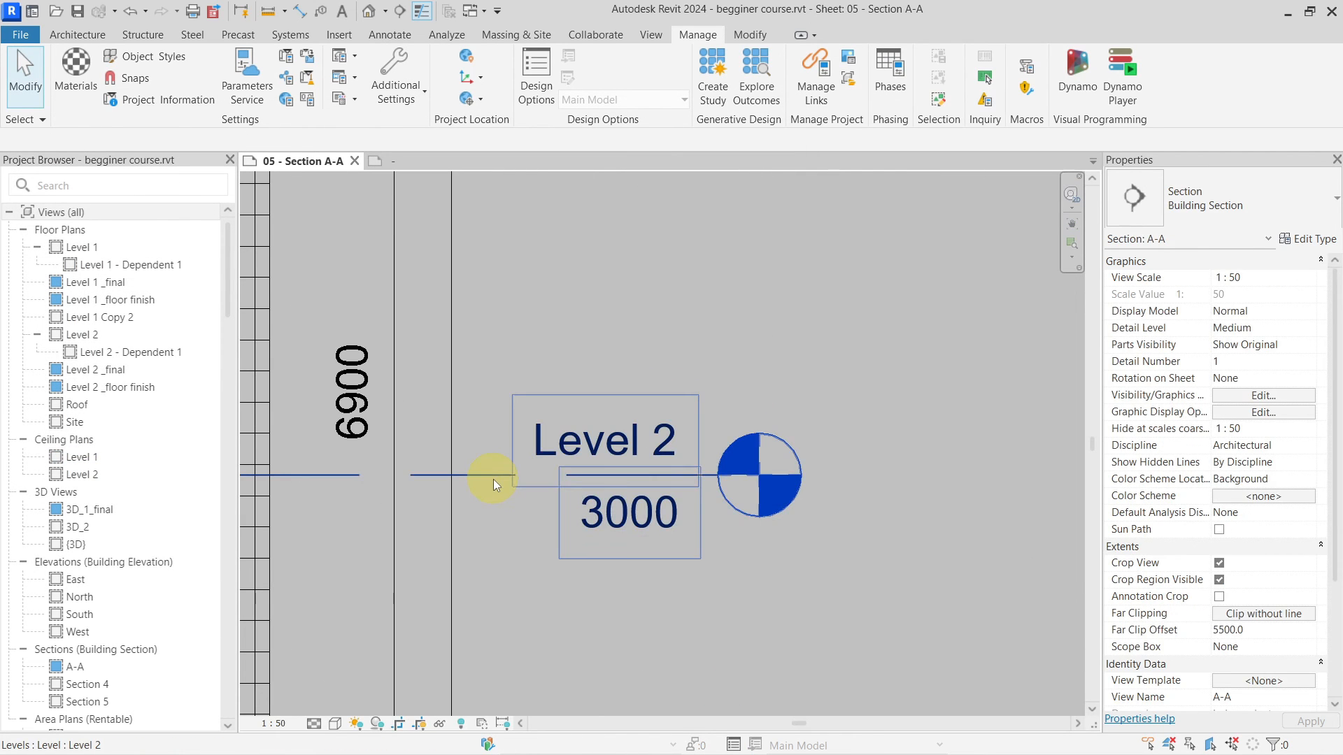
left_click(493, 480)
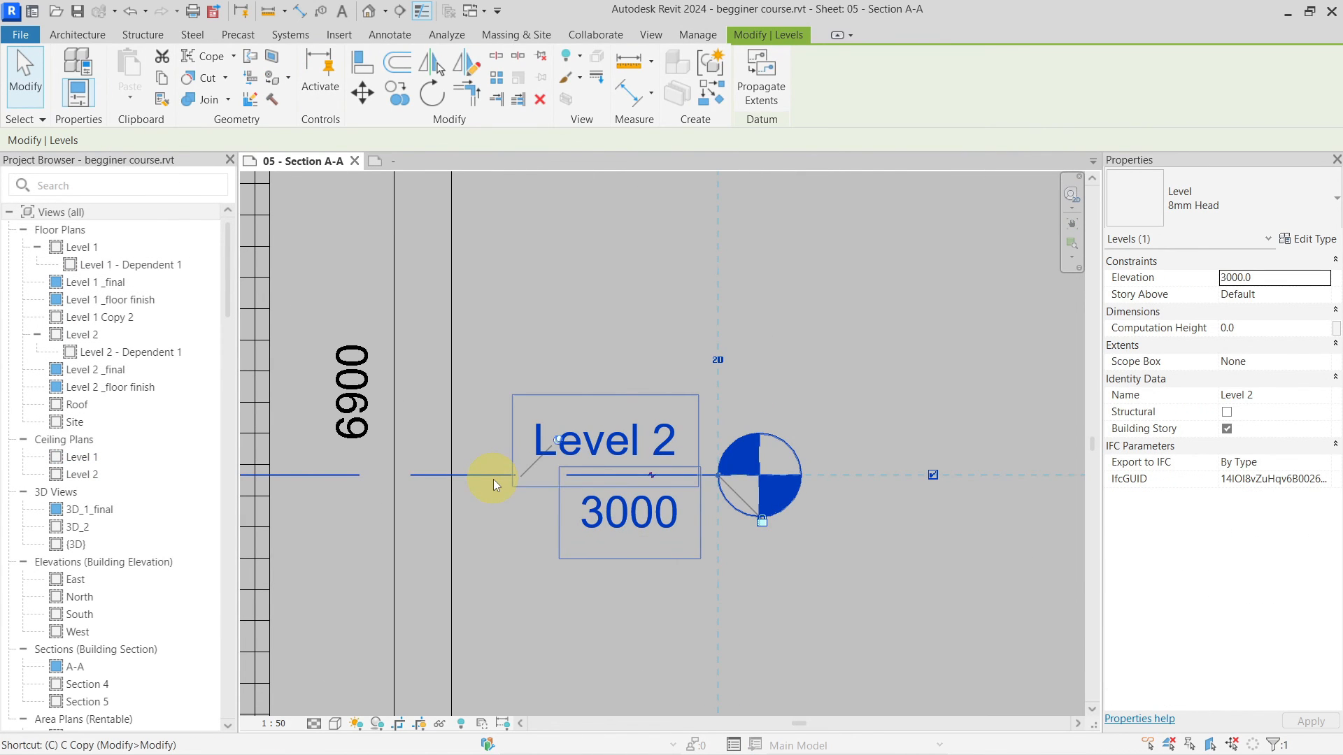
key("c")
key("o")
left_click(494, 475)
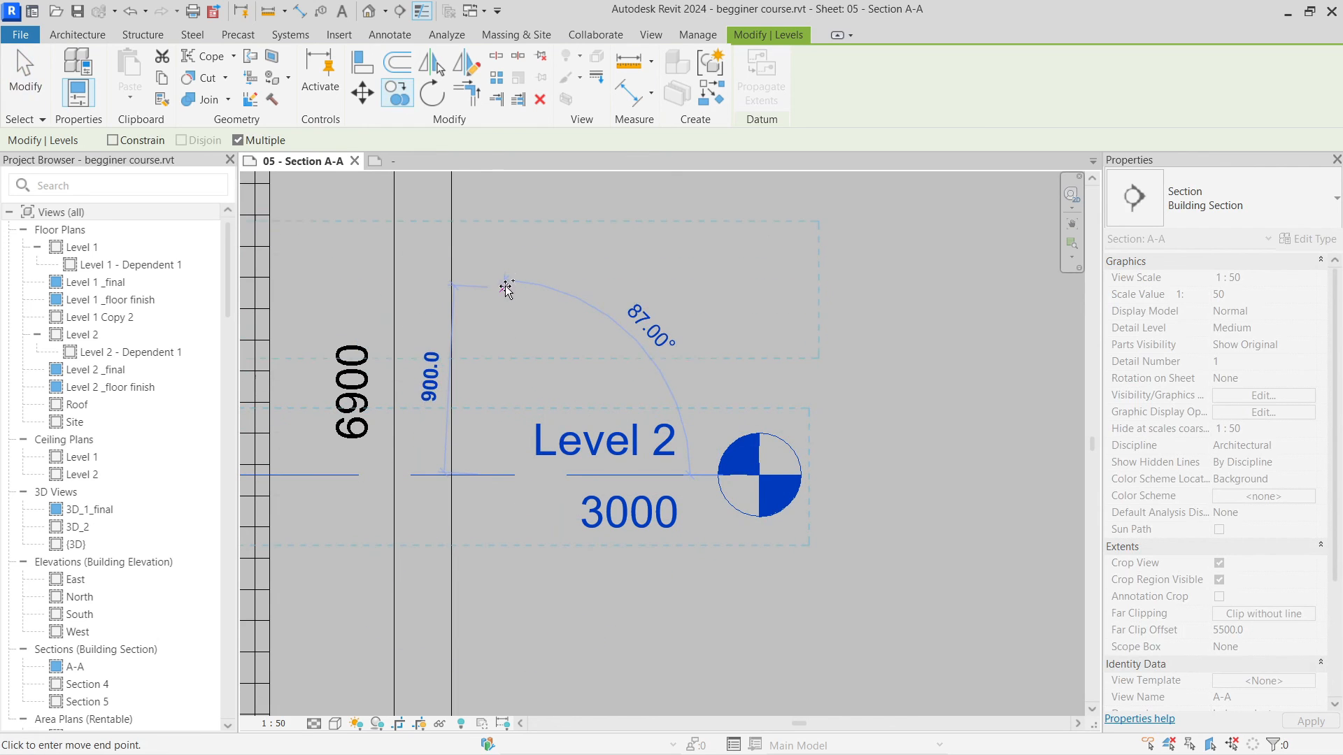
left_click(500, 268)
key("Escape")
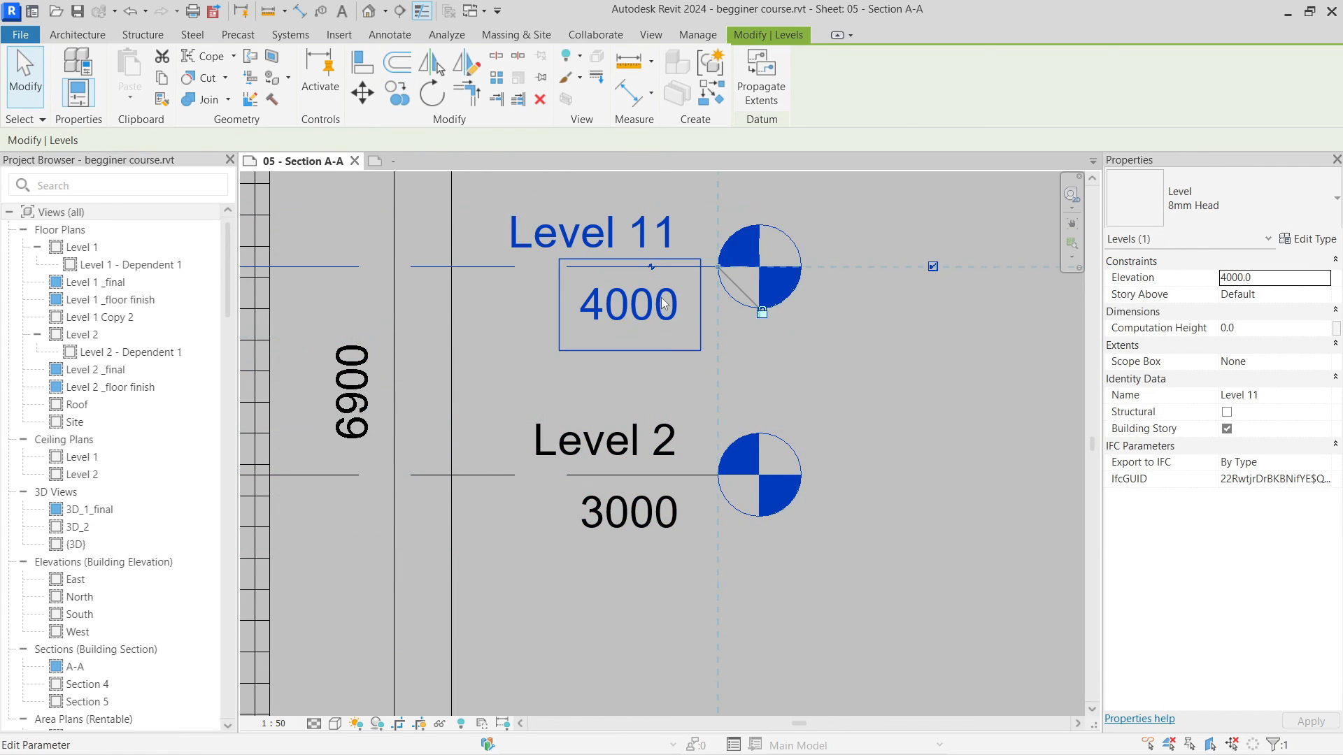
key("Escape")
Step: Compare the head symbol color of the copied 4000 level with that of Level 2 in the section
middle_click_drag(664, 319, 641, 467)
scroll(641, 467, "up", 1)
scroll(646, 470, "down", 3)
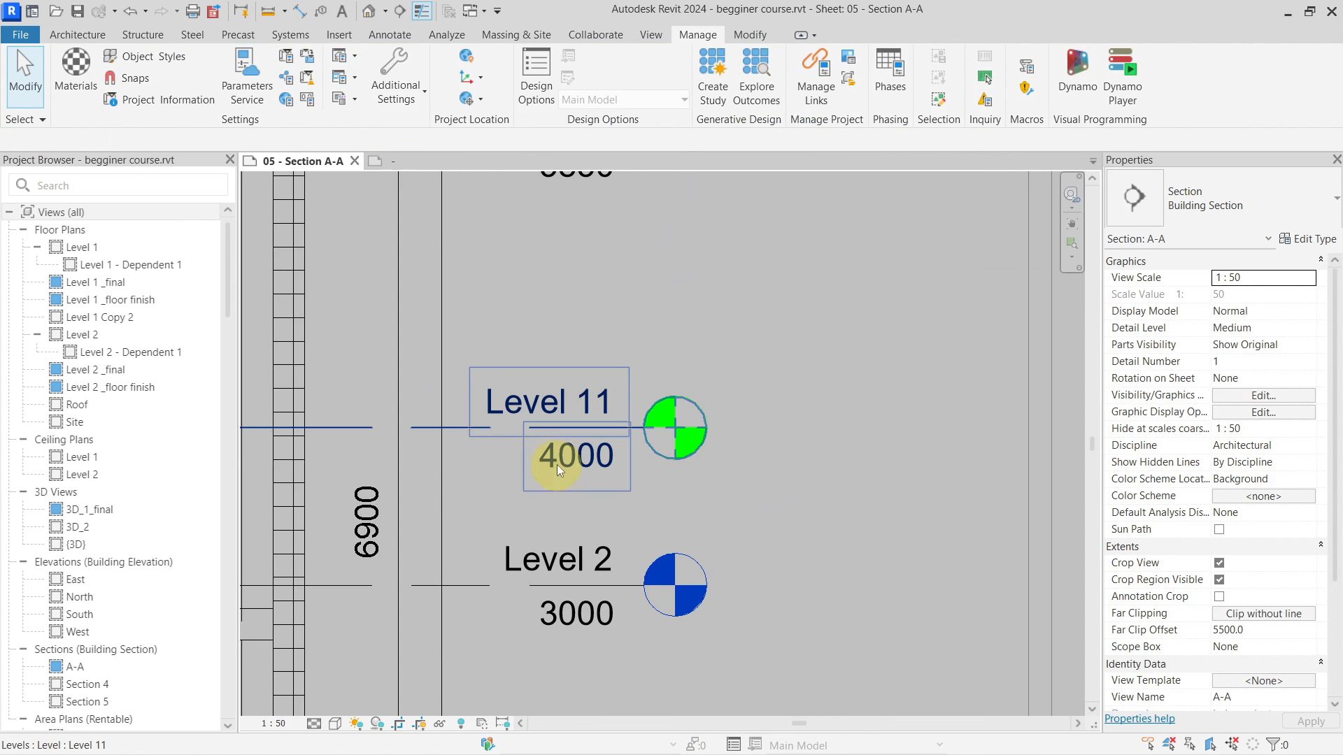
scroll(693, 459, "up", 3)
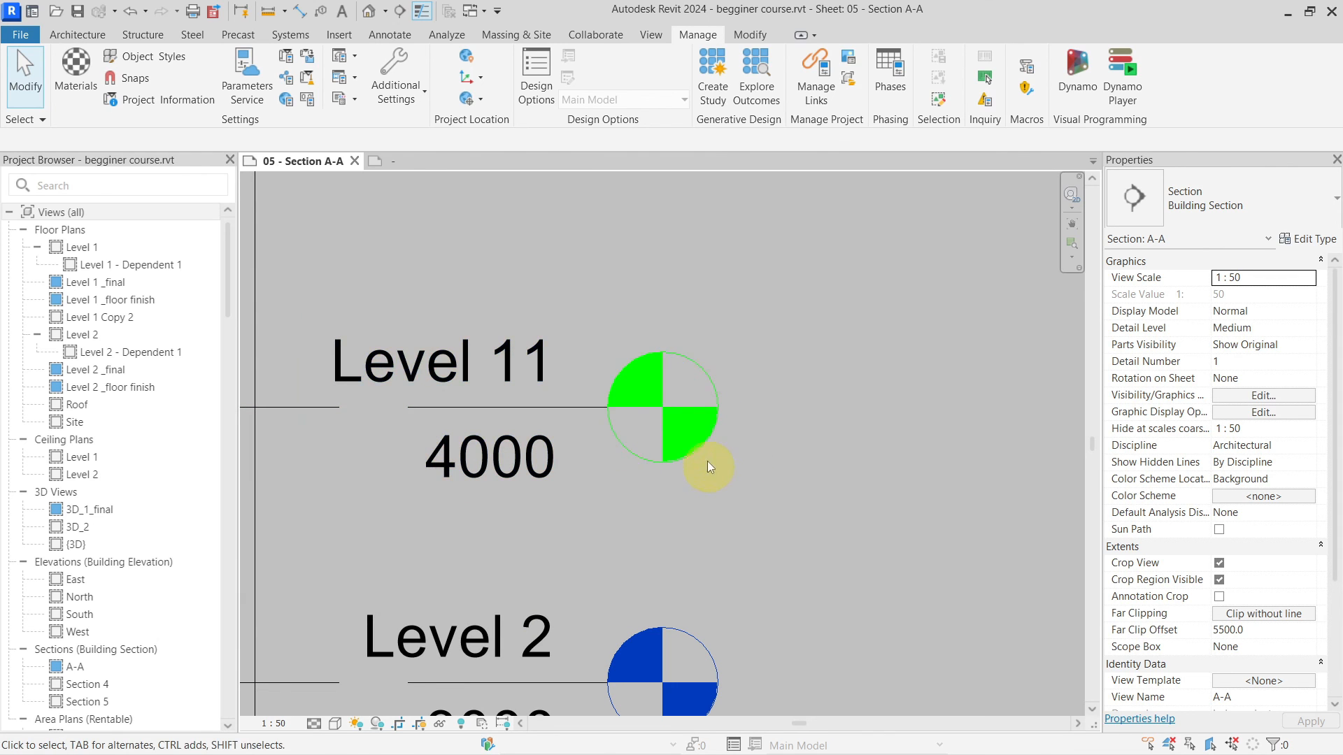
scroll(704, 447, "down", 2)
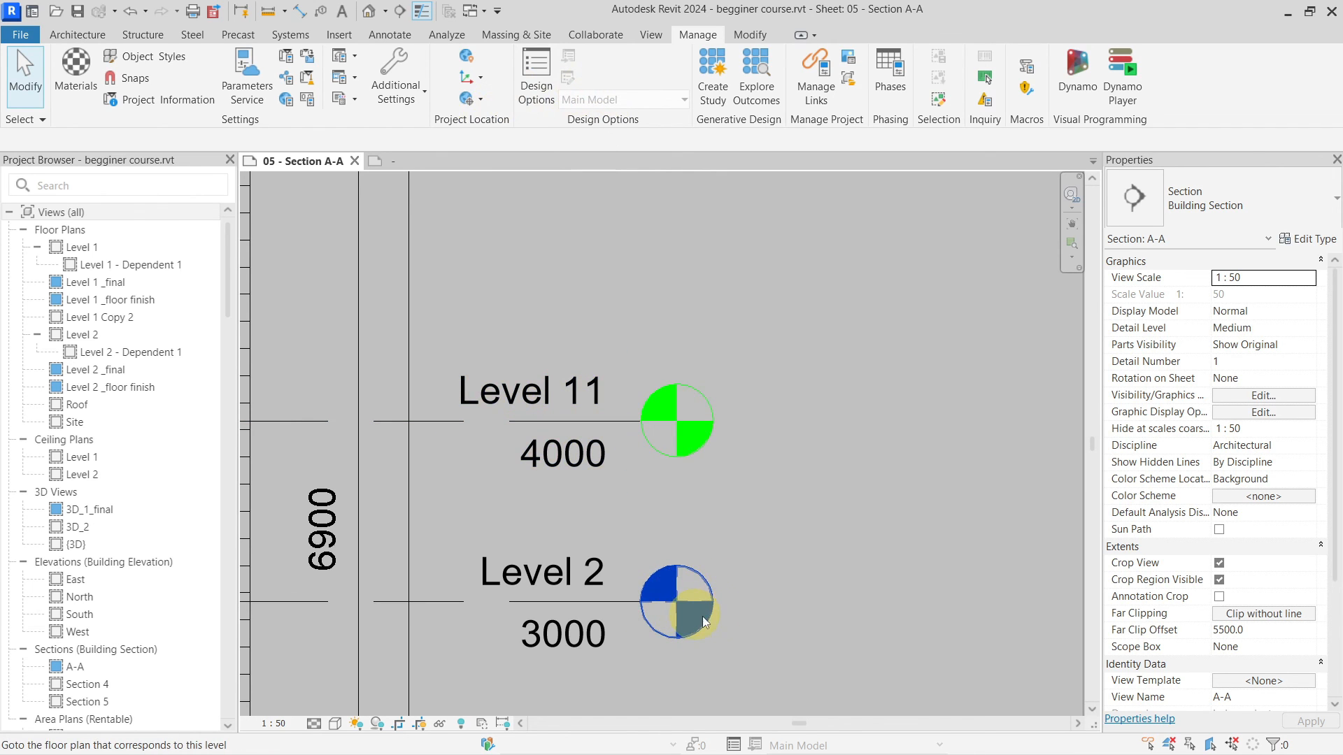
scroll(720, 543, "up", 2)
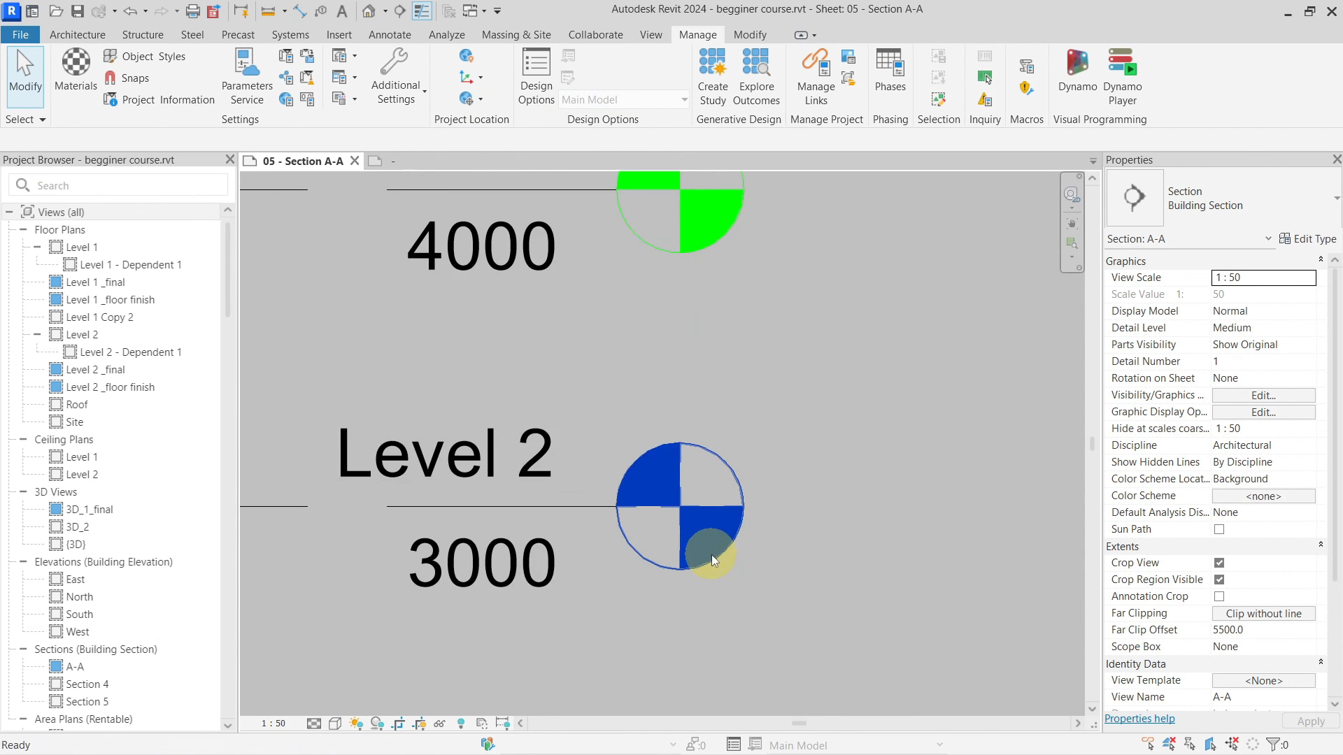
scroll(708, 555, "down", 3)
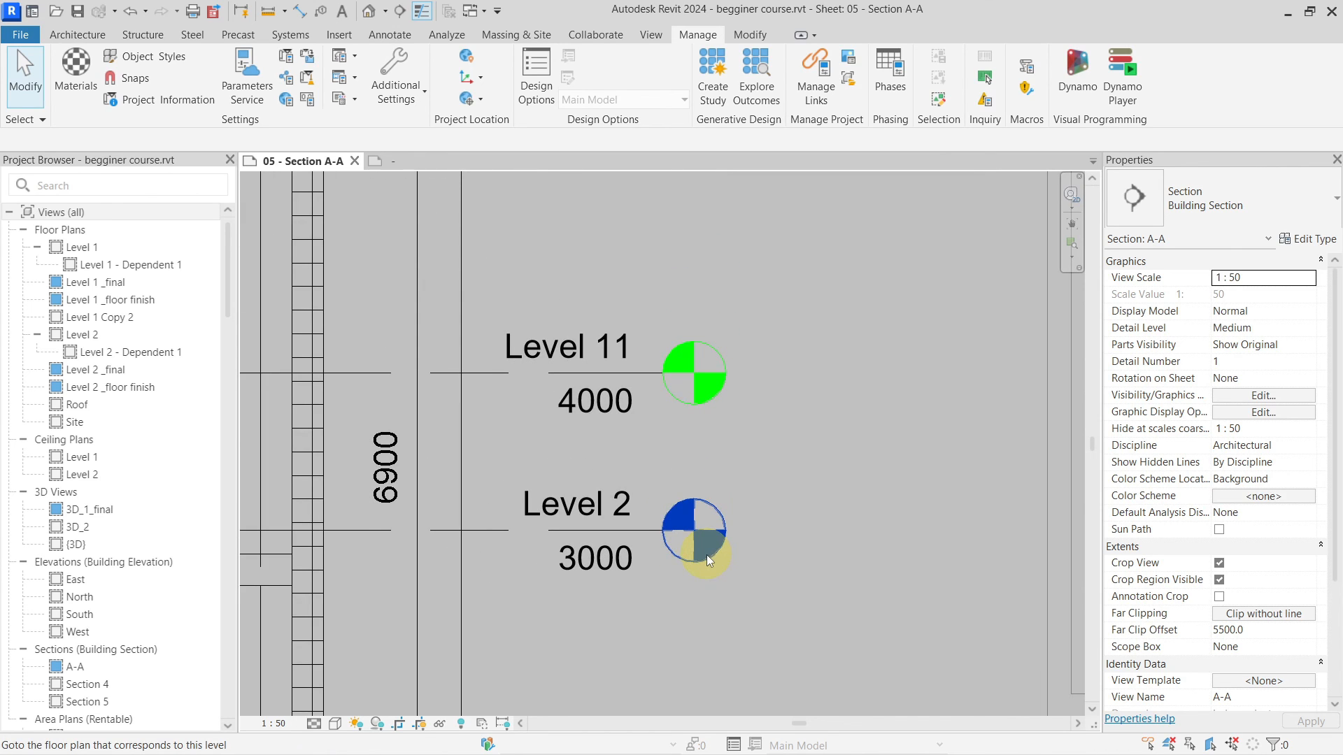